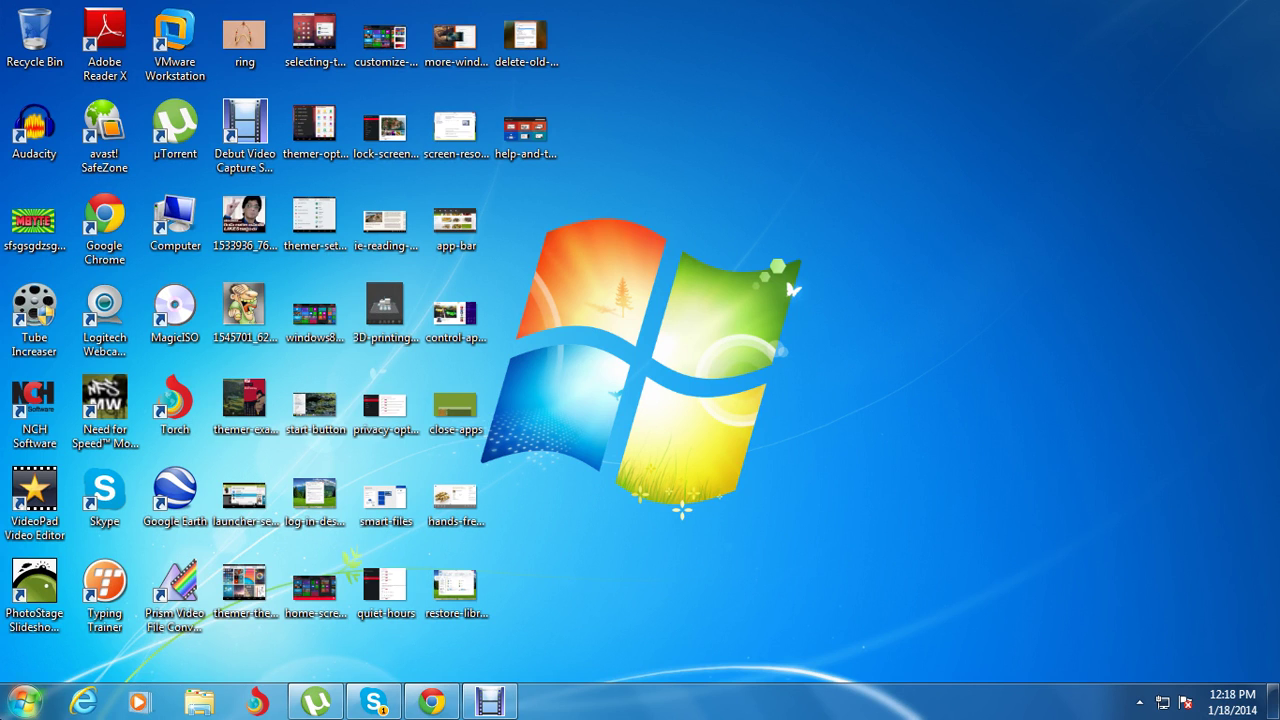
Open the Run dialog from a Start menu search and replace the old prefetch entry with %temp%.
left_click(22, 701)
left_click(48, 657)
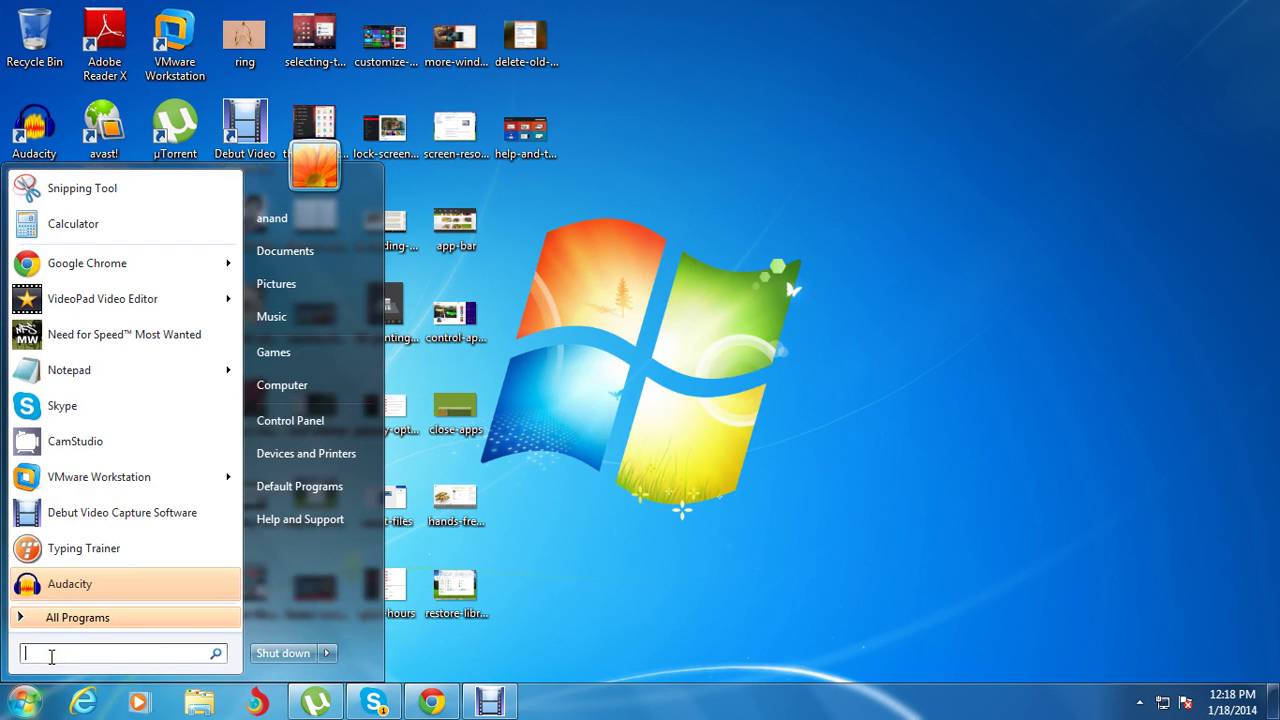
type("run")
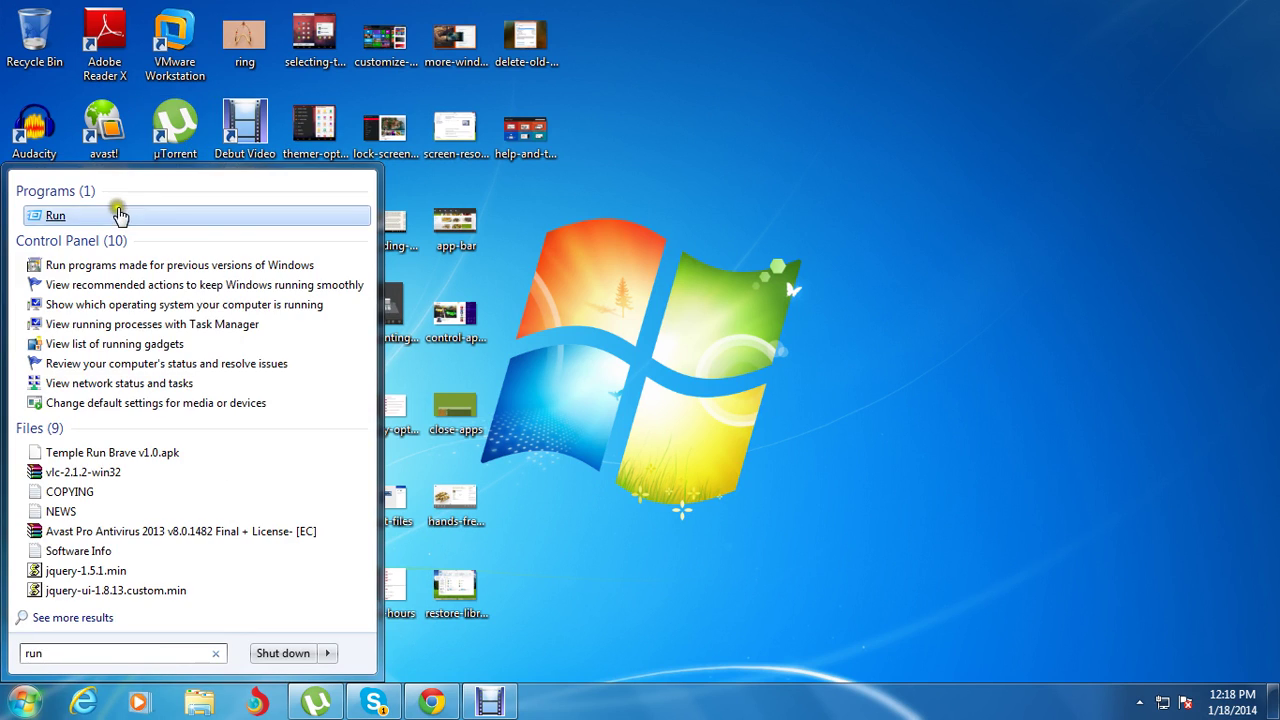
left_click(117, 211)
left_click(178, 582)
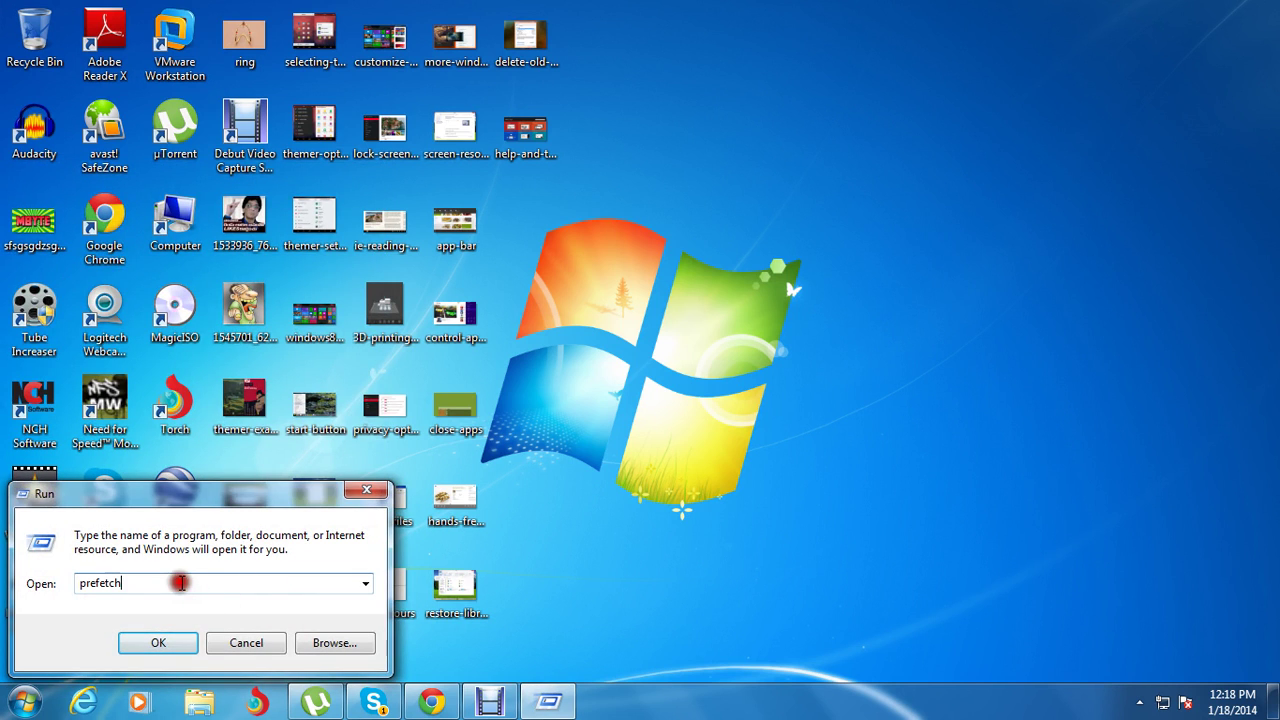
key("BackSpace")
key("BackSpace")
key("BackSpace")
key("BackSpace")
key("BackSpace")
key("BackSpace")
key("BackSpace")
key("BackSpace")
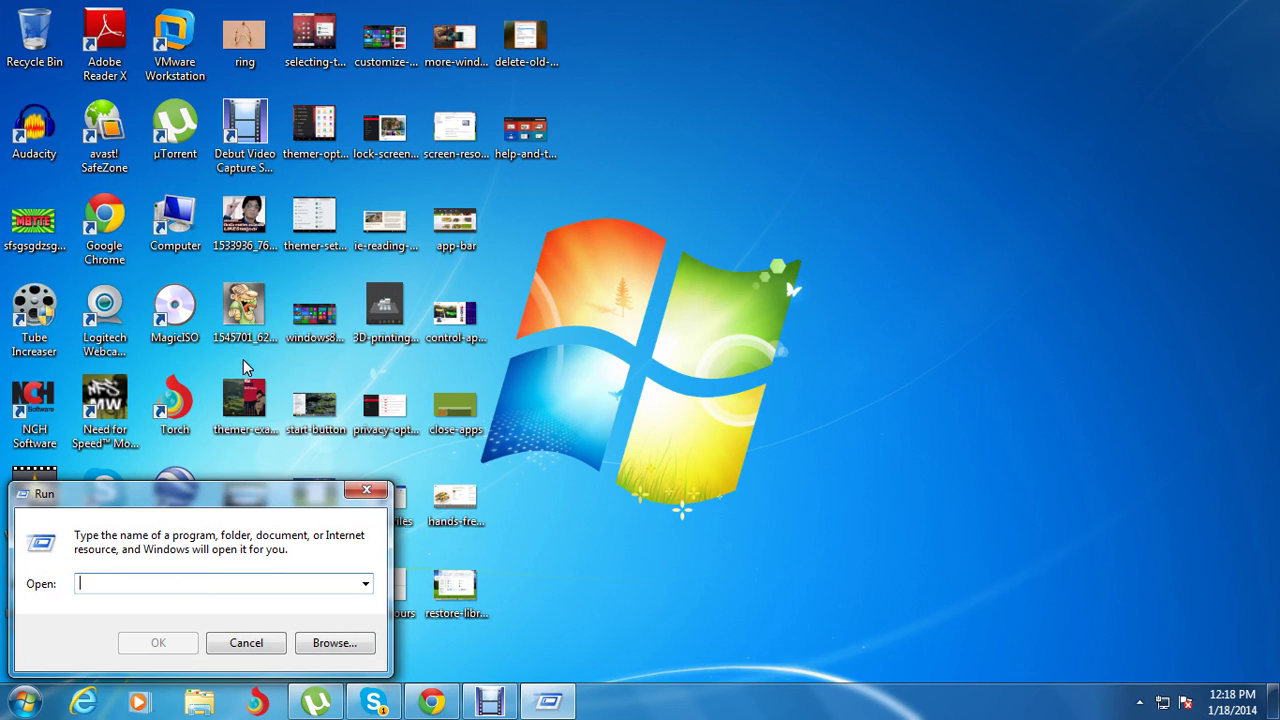
type("%temp%")
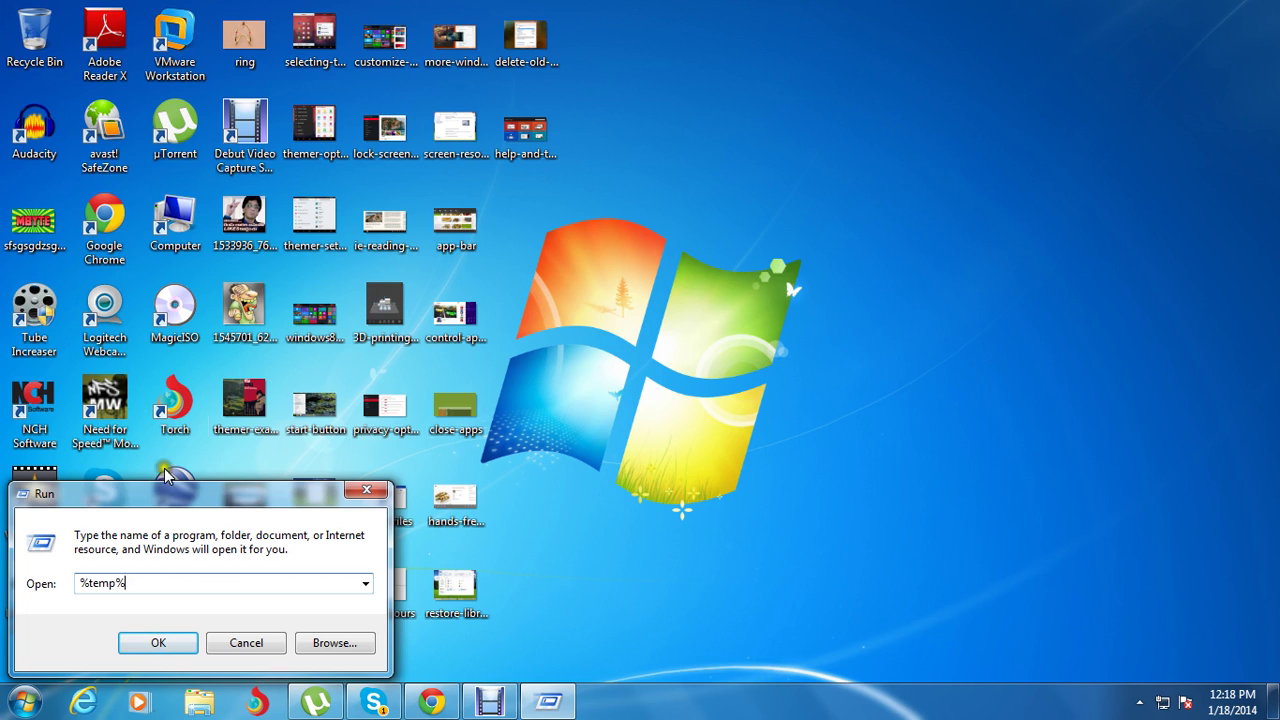
left_click(84, 590)
Open the Temp folder and move all 156 of its items to the Recycle Bin.
left_click(168, 644)
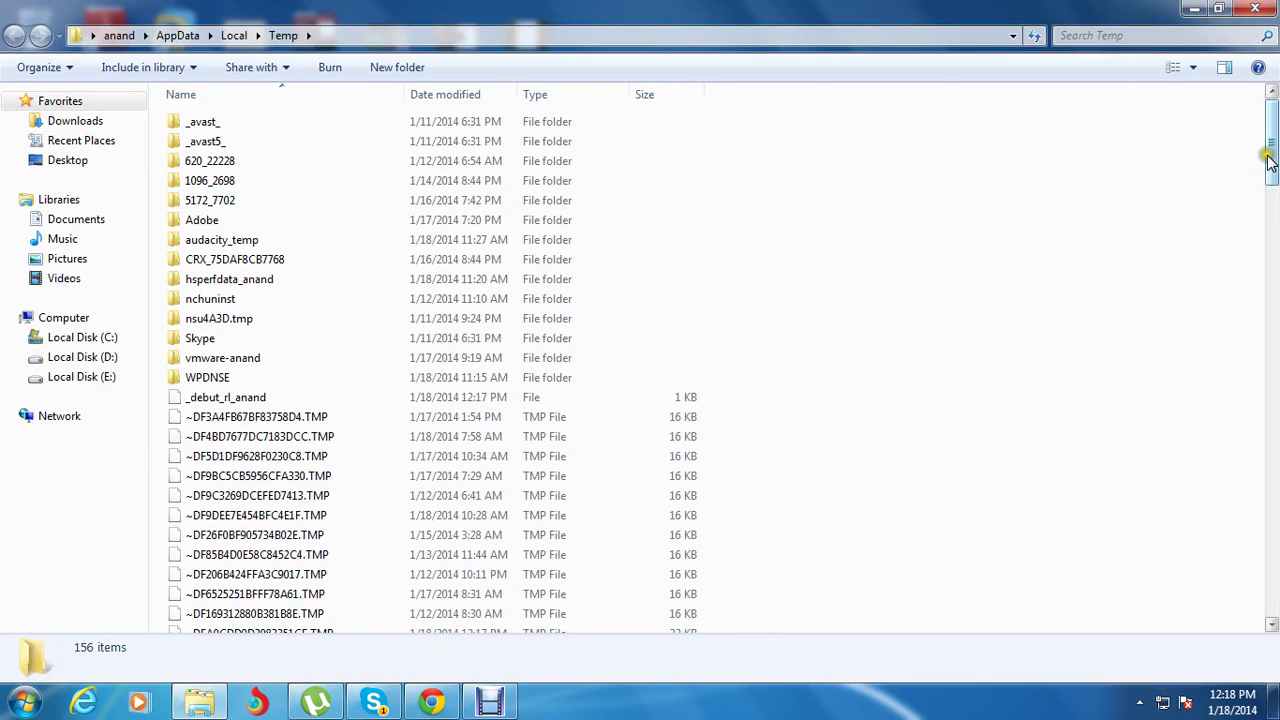
left_click_drag(1270, 145, 1197, 113)
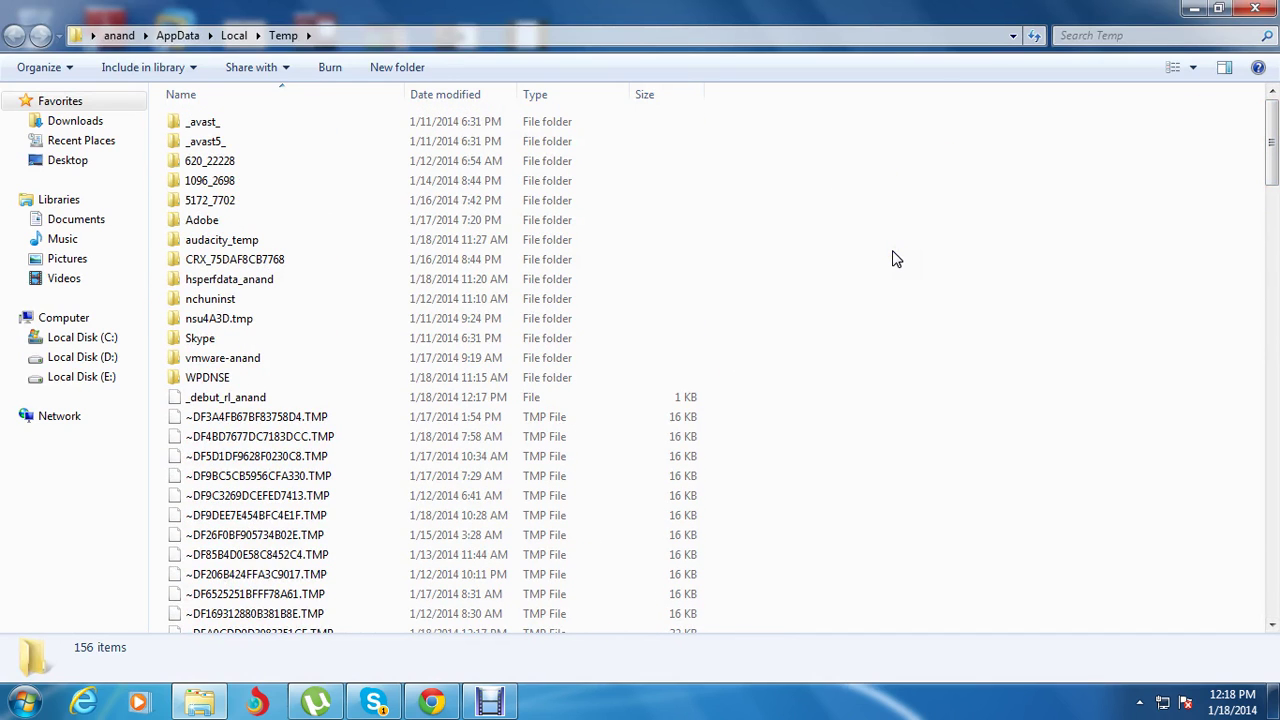
key("ctrl+a")
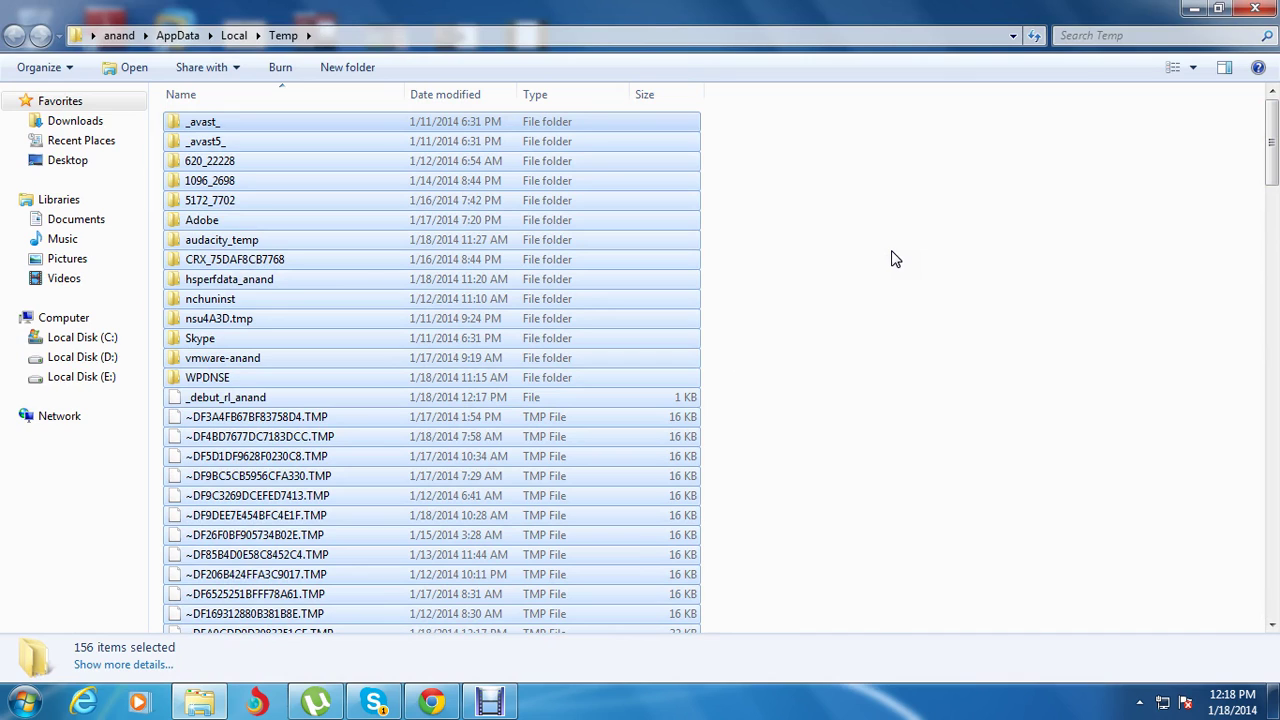
key("Delete")
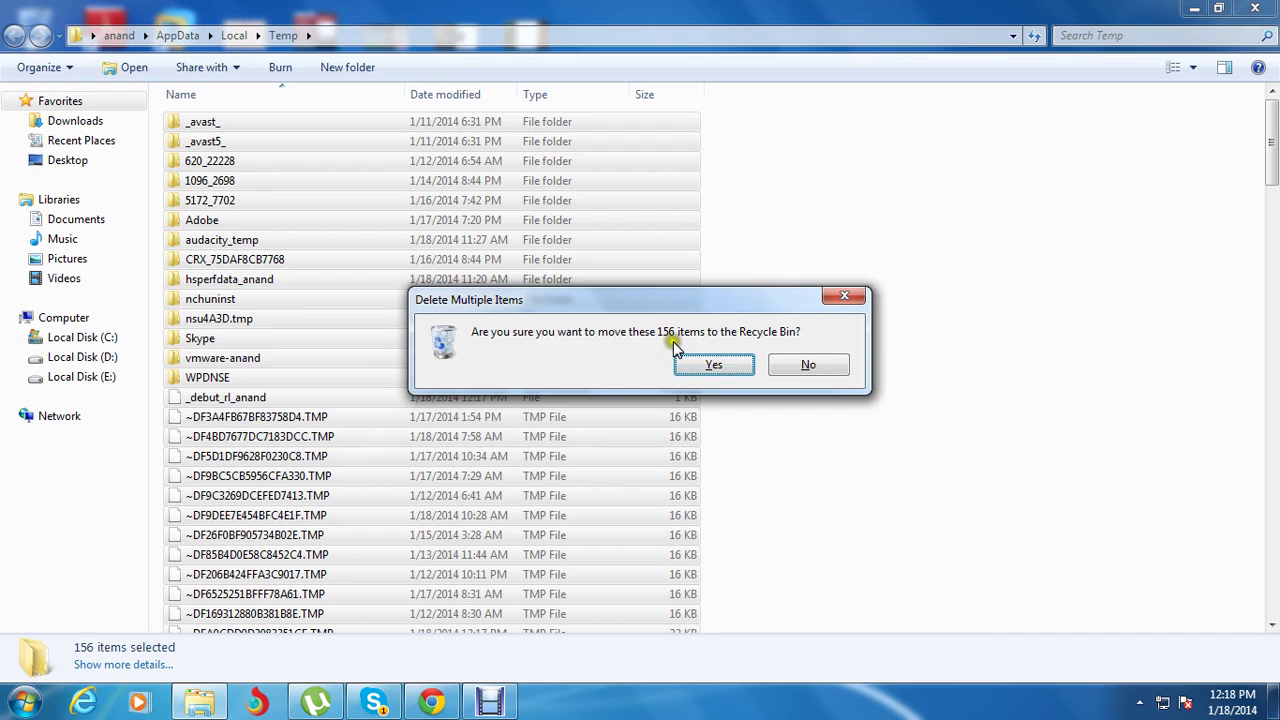
left_click(745, 366)
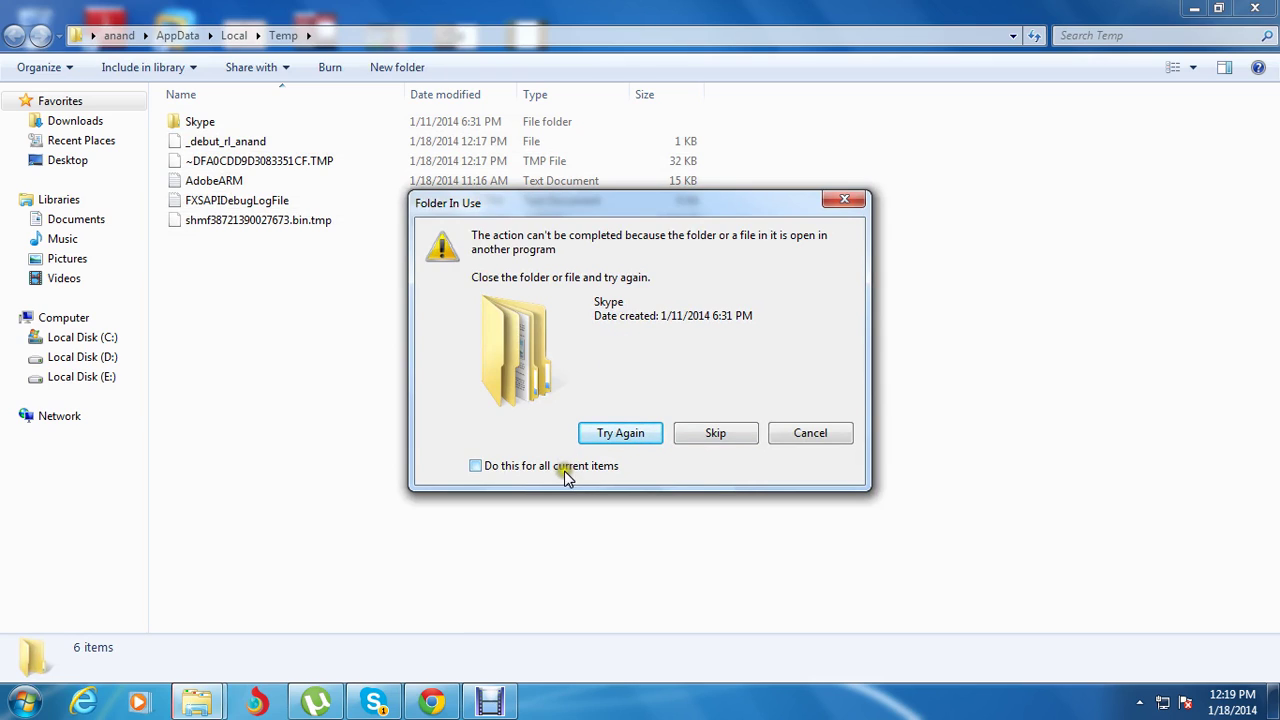
Skip every in-use item so Temp keeps 6 leftovers, then close the Temp window.
left_click(490, 472)
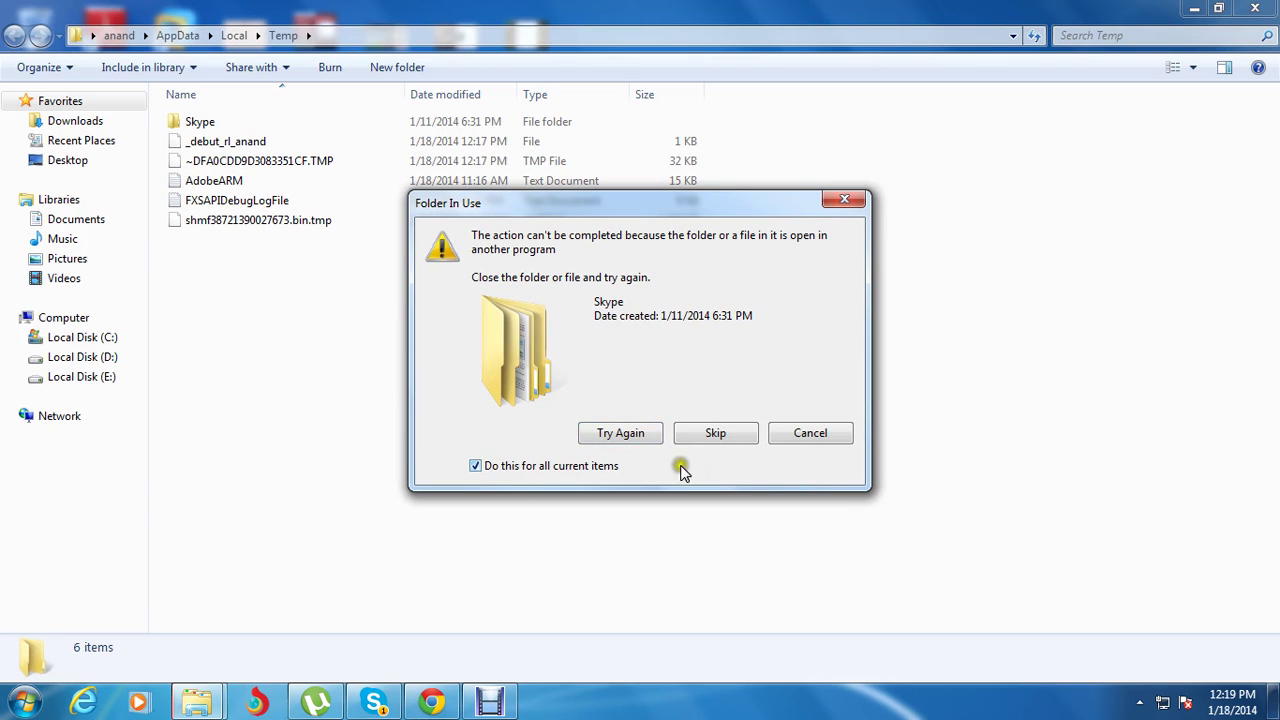
left_click(505, 473)
left_click(705, 436)
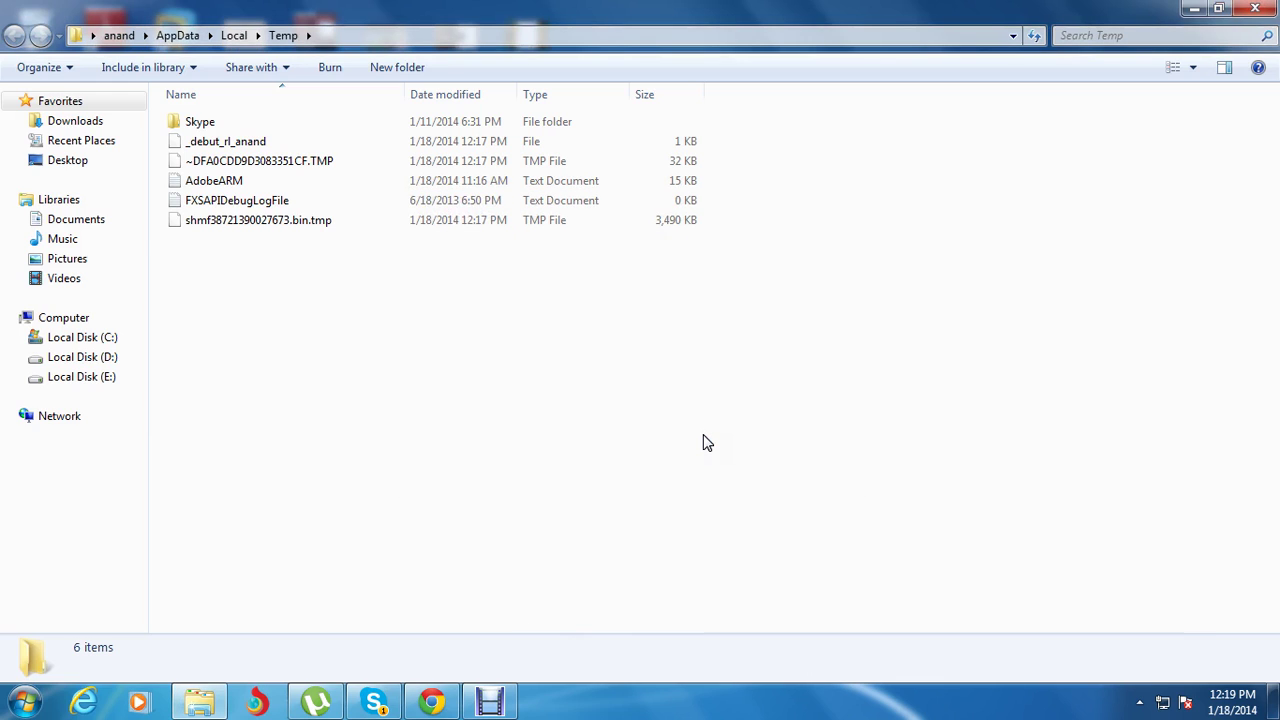
left_click_drag(807, 425, 154, 123)
left_click(509, 428)
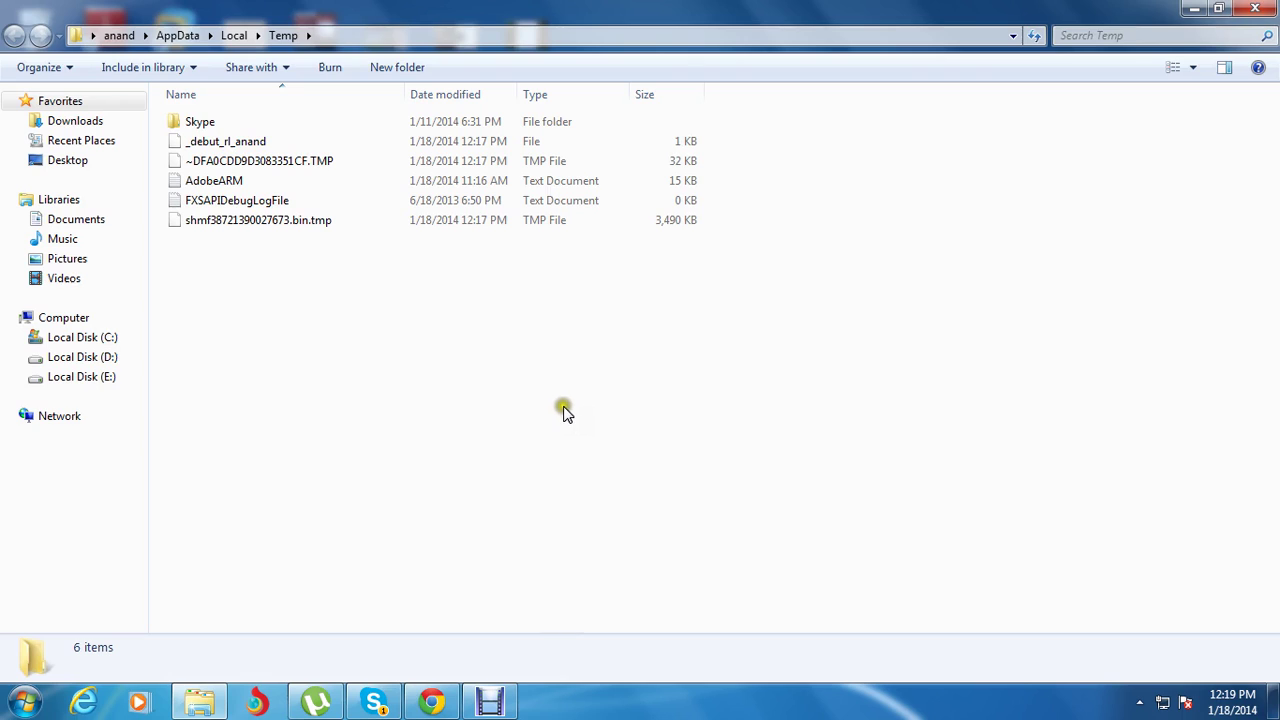
left_click(1253, 8)
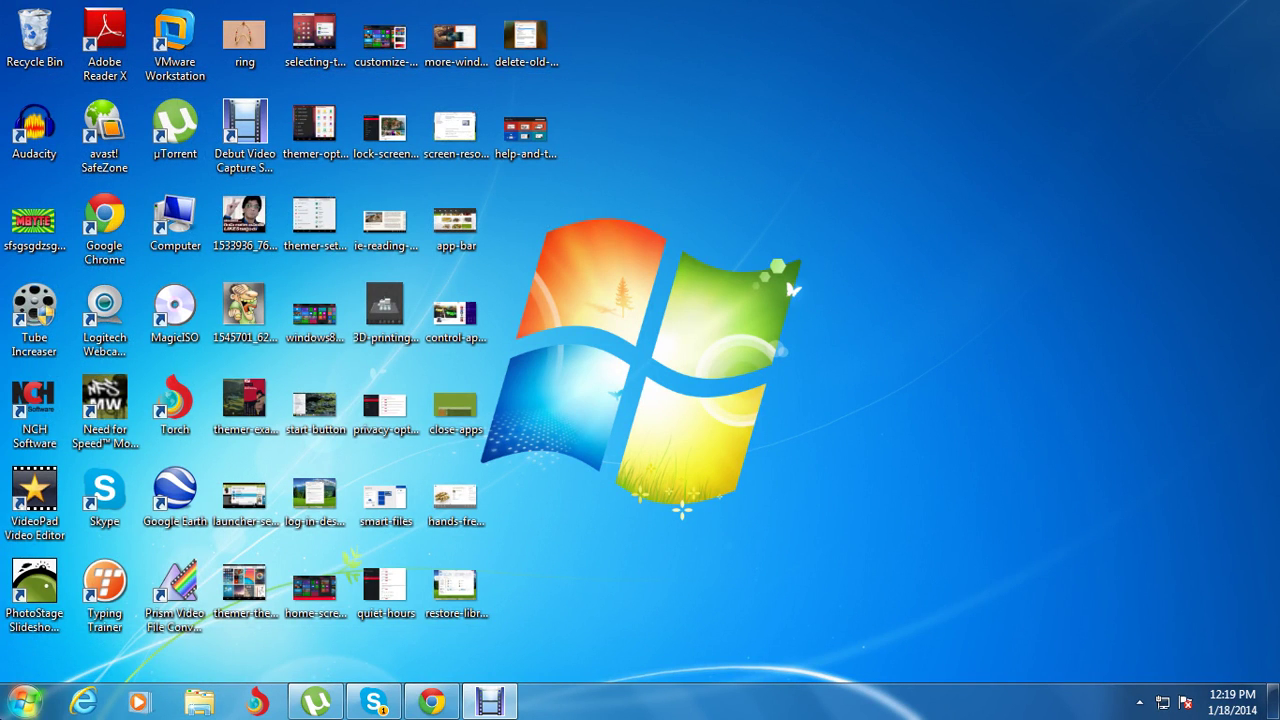
Run 'prefetch' from the Run dialog, replacing %temp%, to open C:\Windows\Prefetch.
left_click(36, 706)
left_click(50, 653)
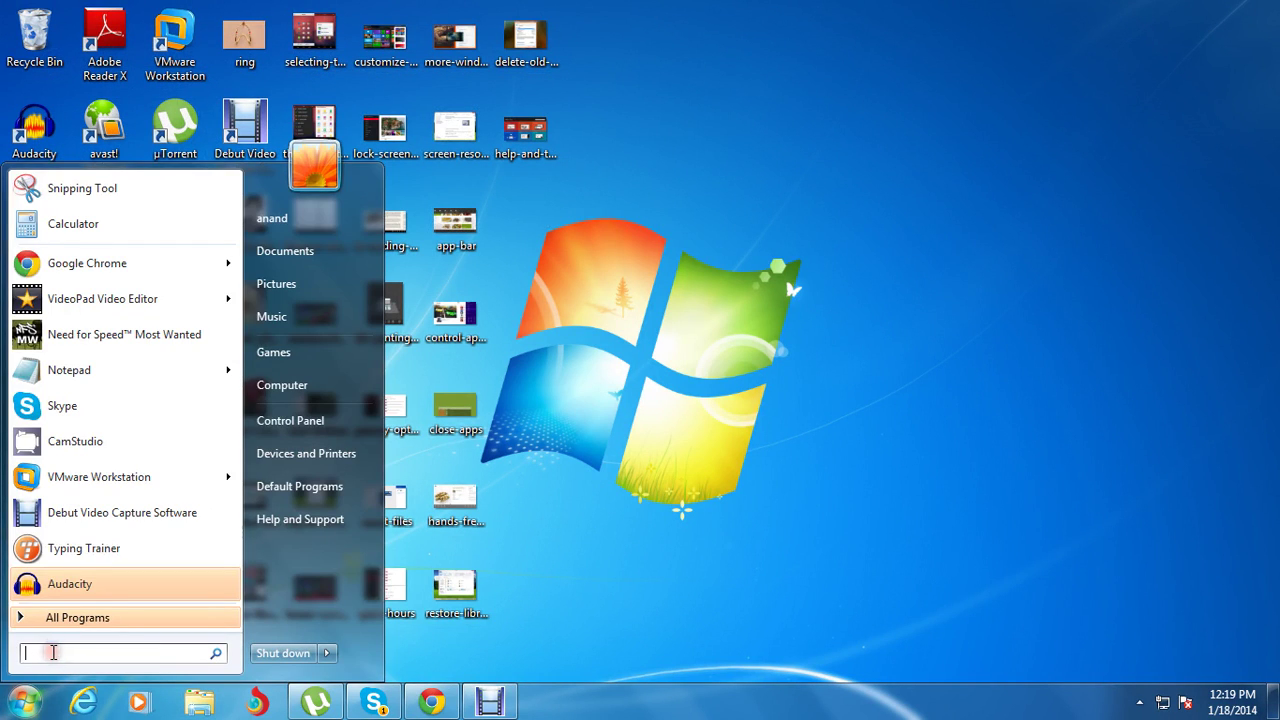
type("run")
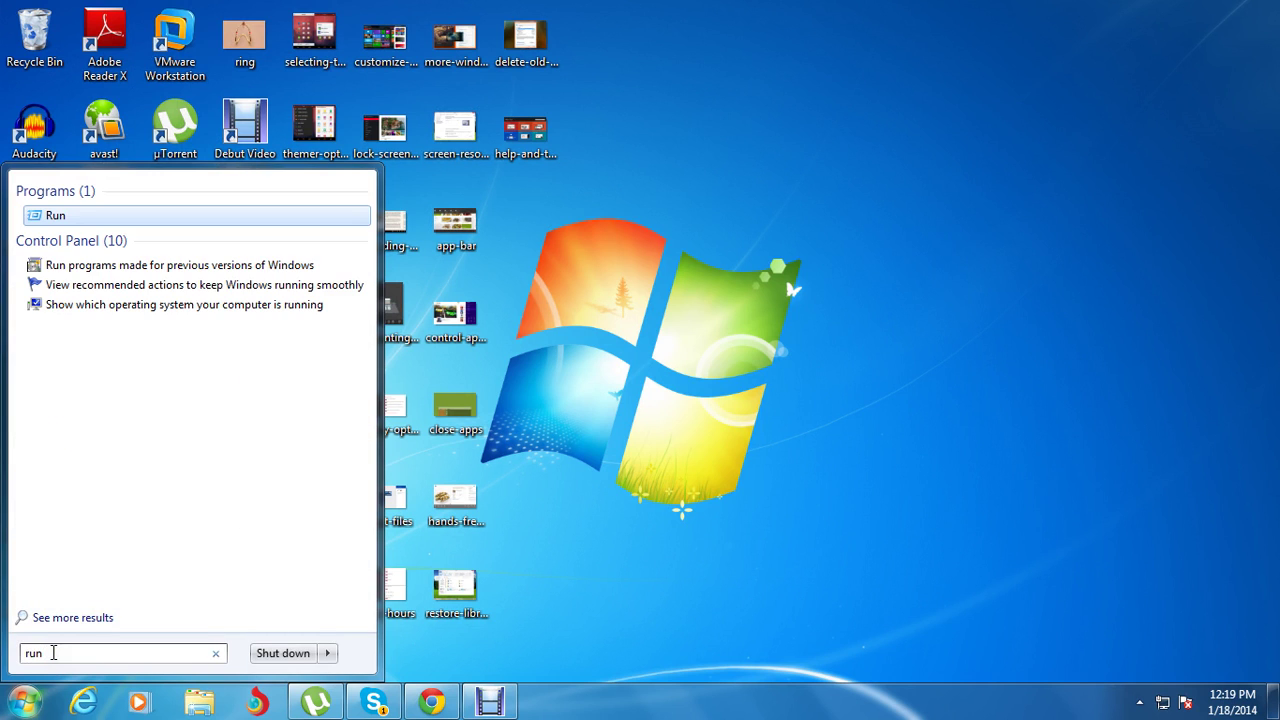
left_click(50, 215)
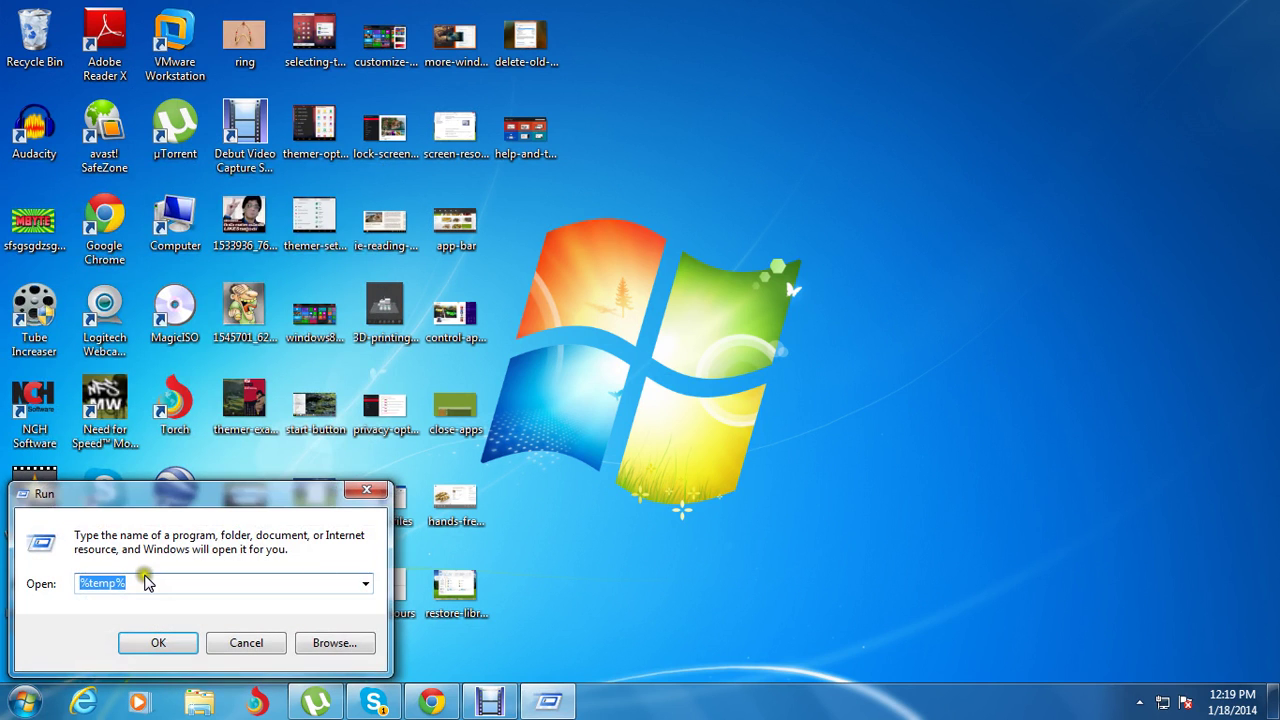
key("BackSpace")
type("pr")
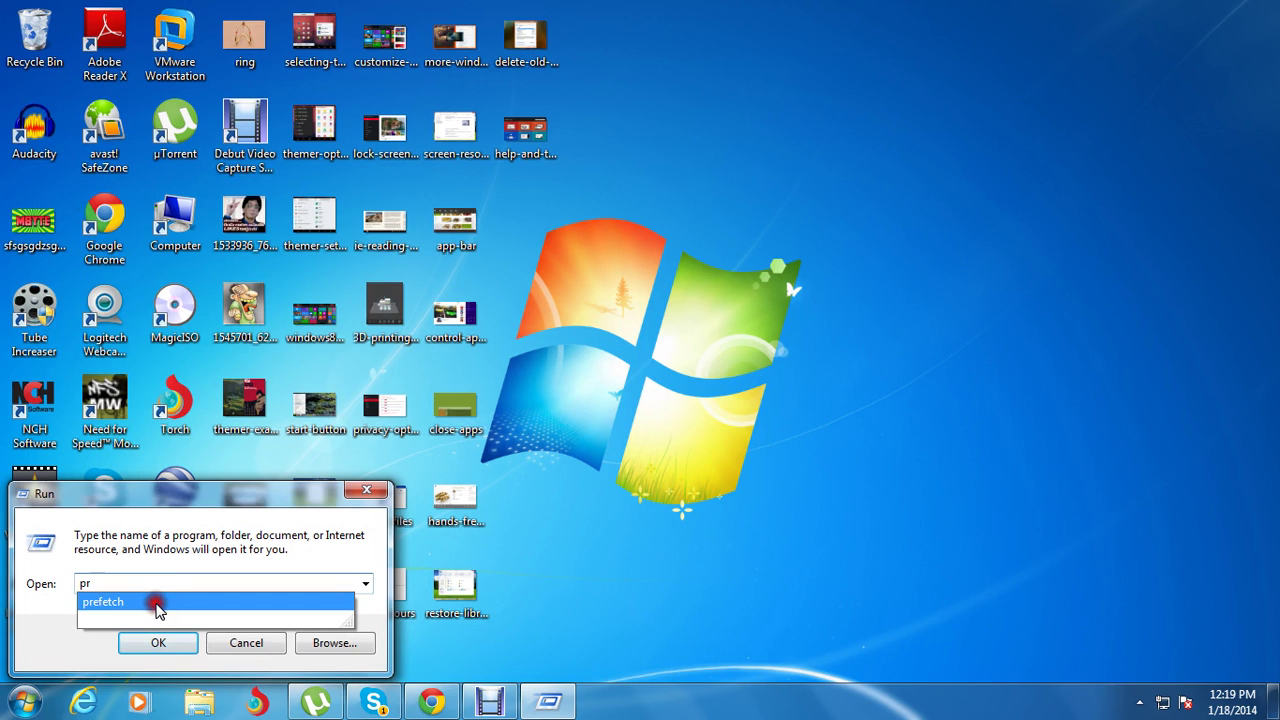
left_click(155, 604)
left_click(149, 603)
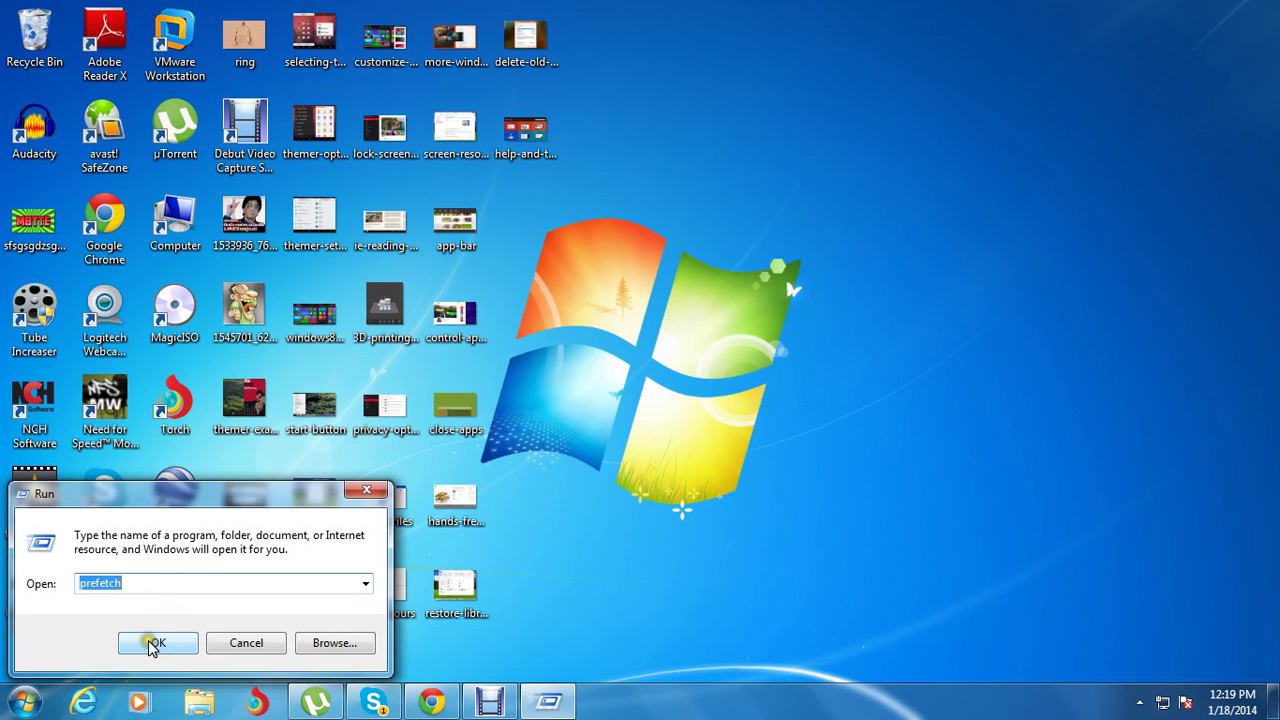
left_click(150, 643)
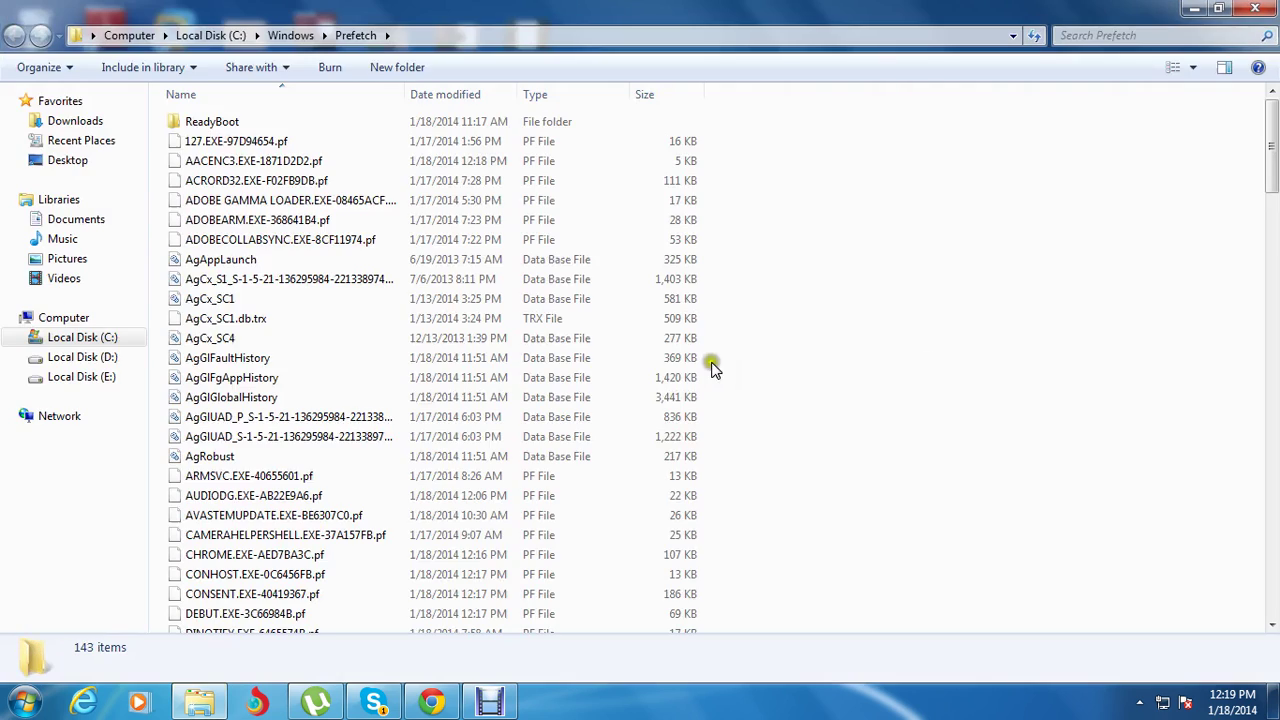
Move all 143 Prefetch items to the Recycle Bin.
scroll(1003, 252, "down", 20)
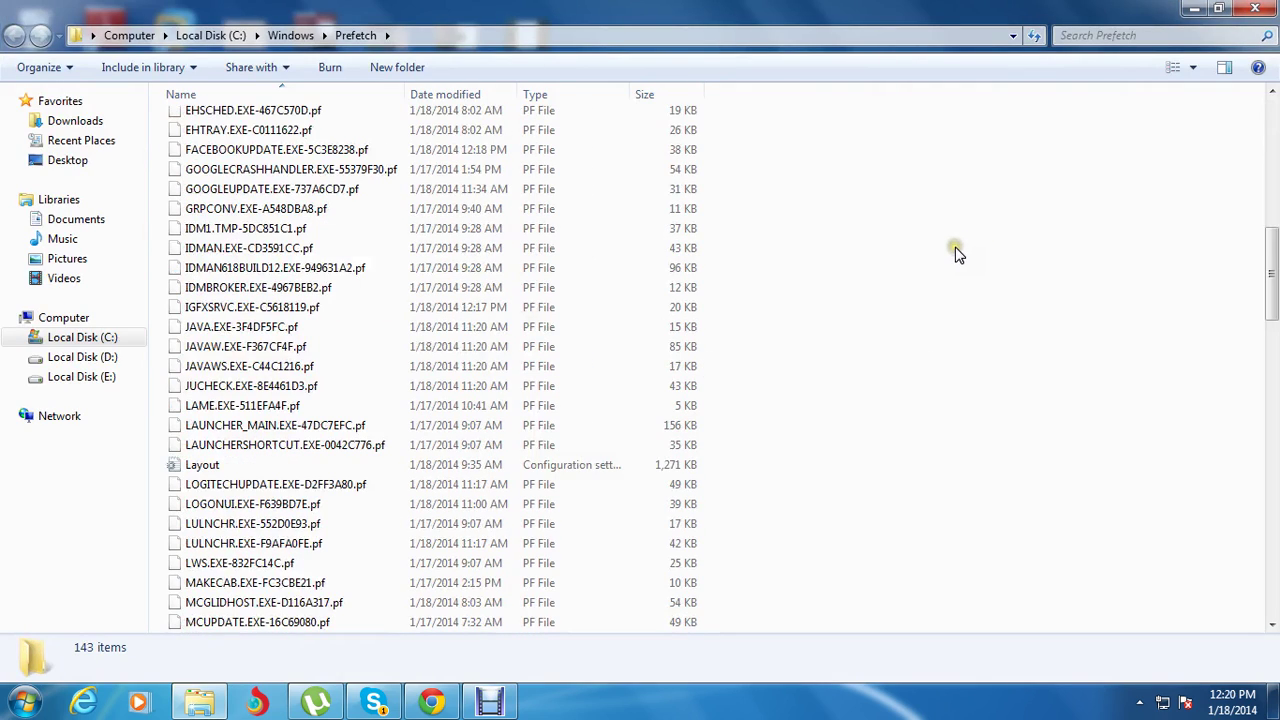
scroll(953, 252, "down", 13)
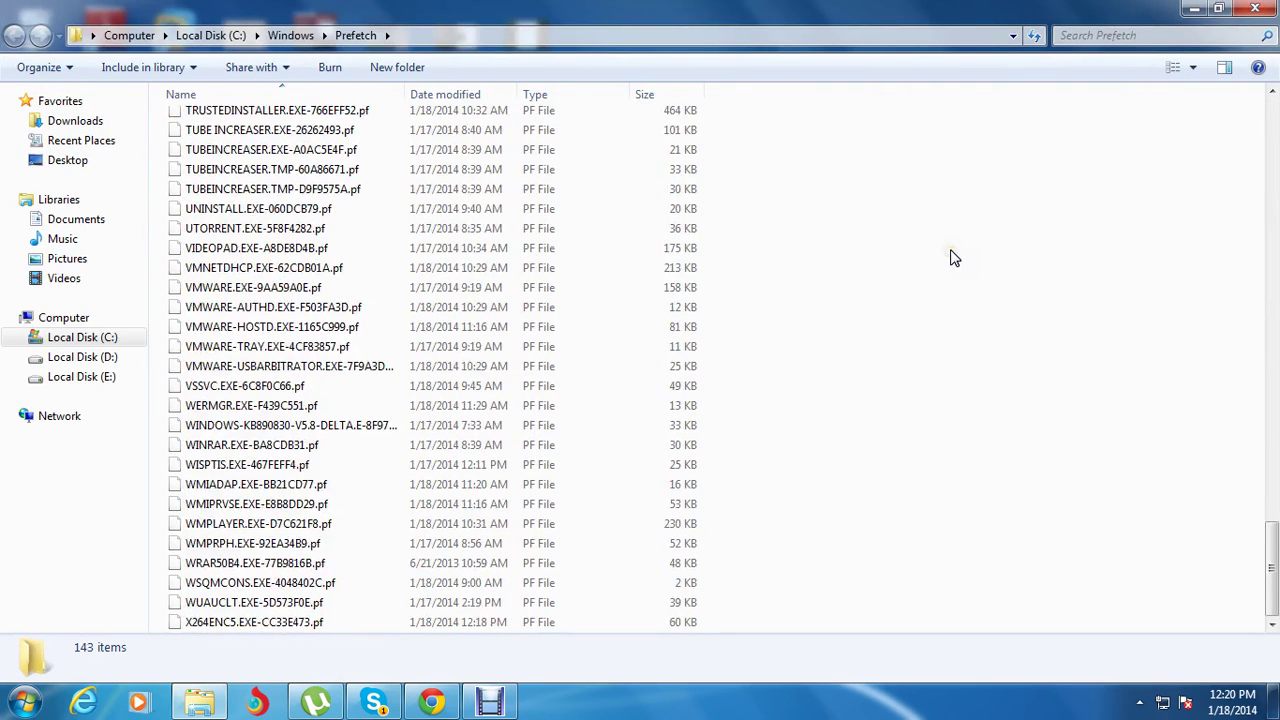
scroll(950, 254, "up", 9)
scroll(950, 254, "up", 12)
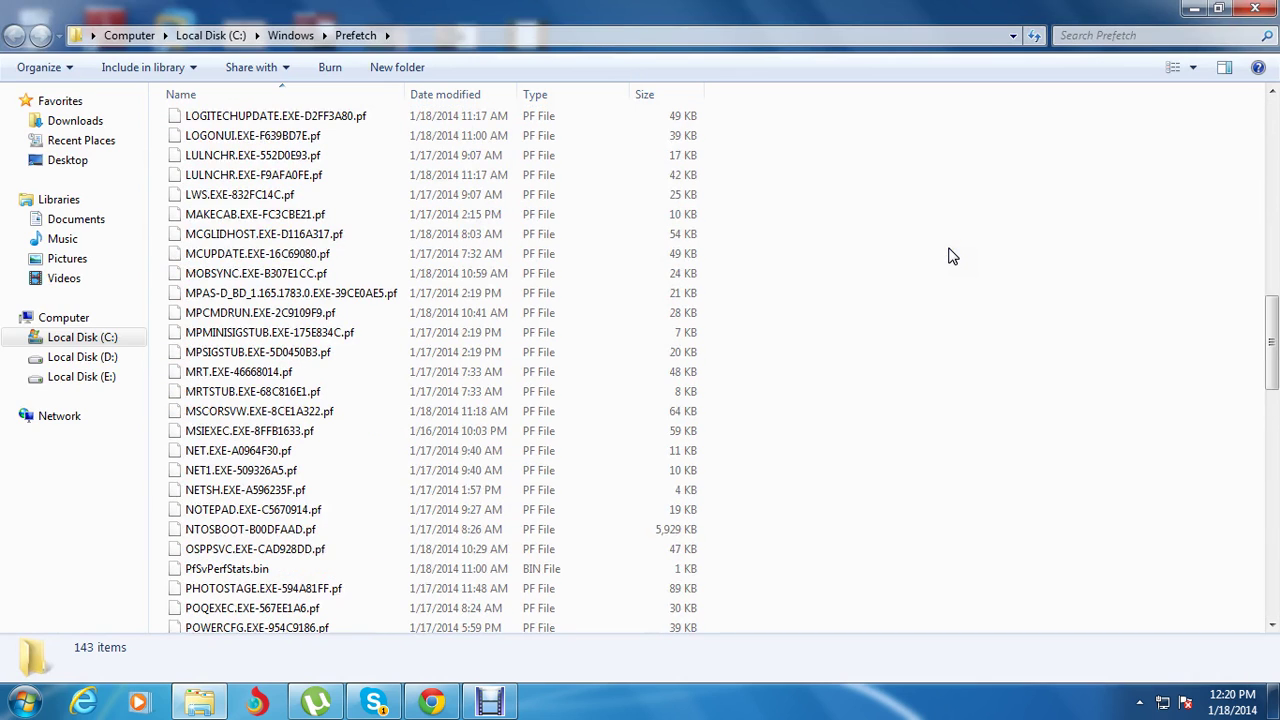
scroll(952, 256, "up", 20)
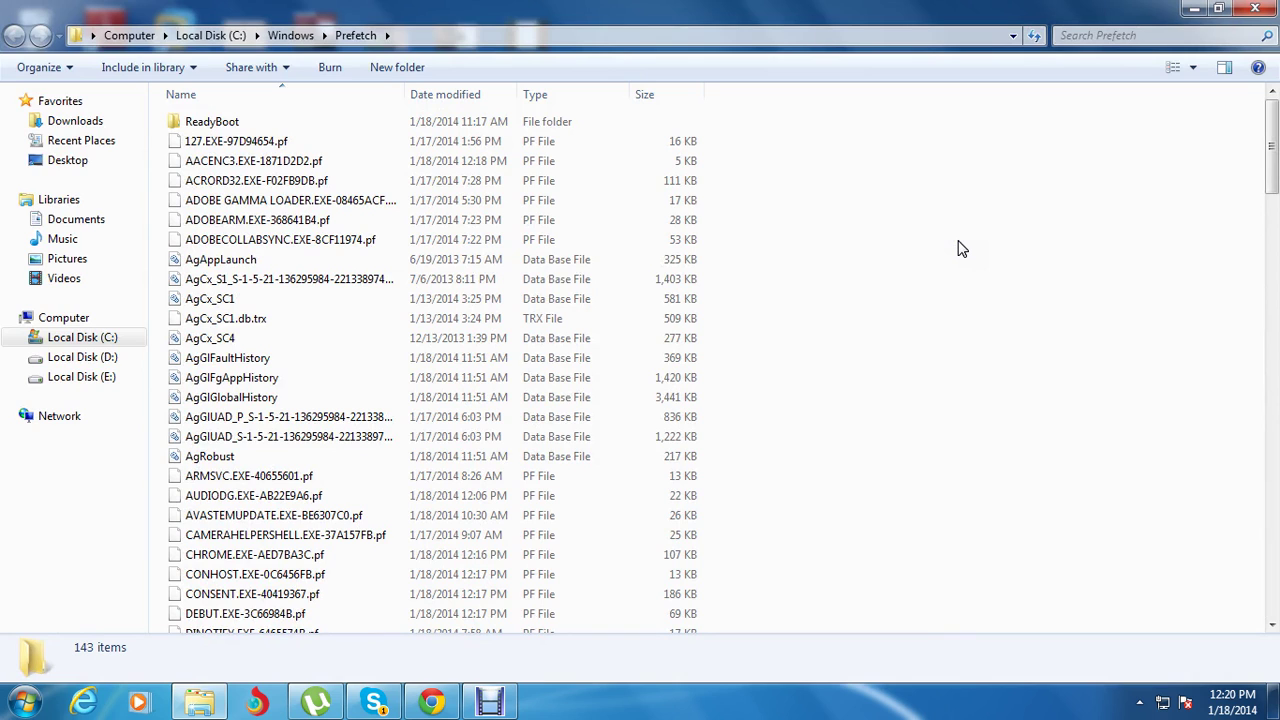
key("ctrl+a")
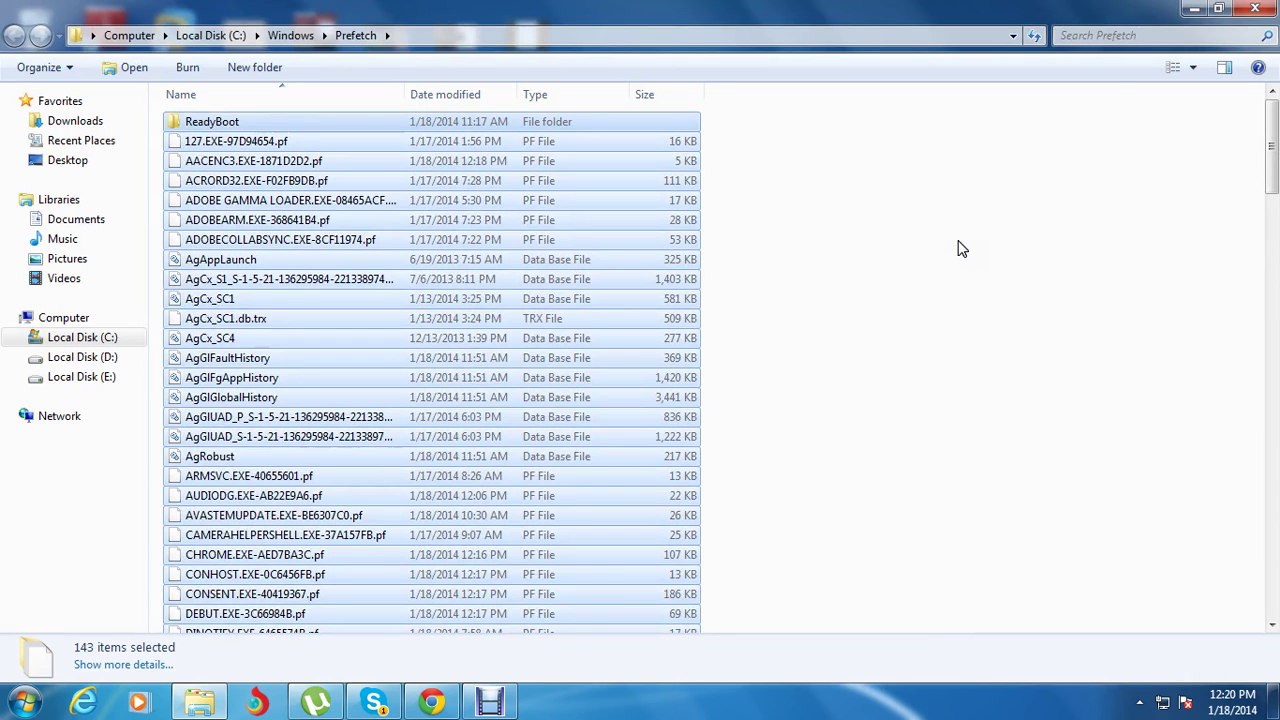
key("Delete")
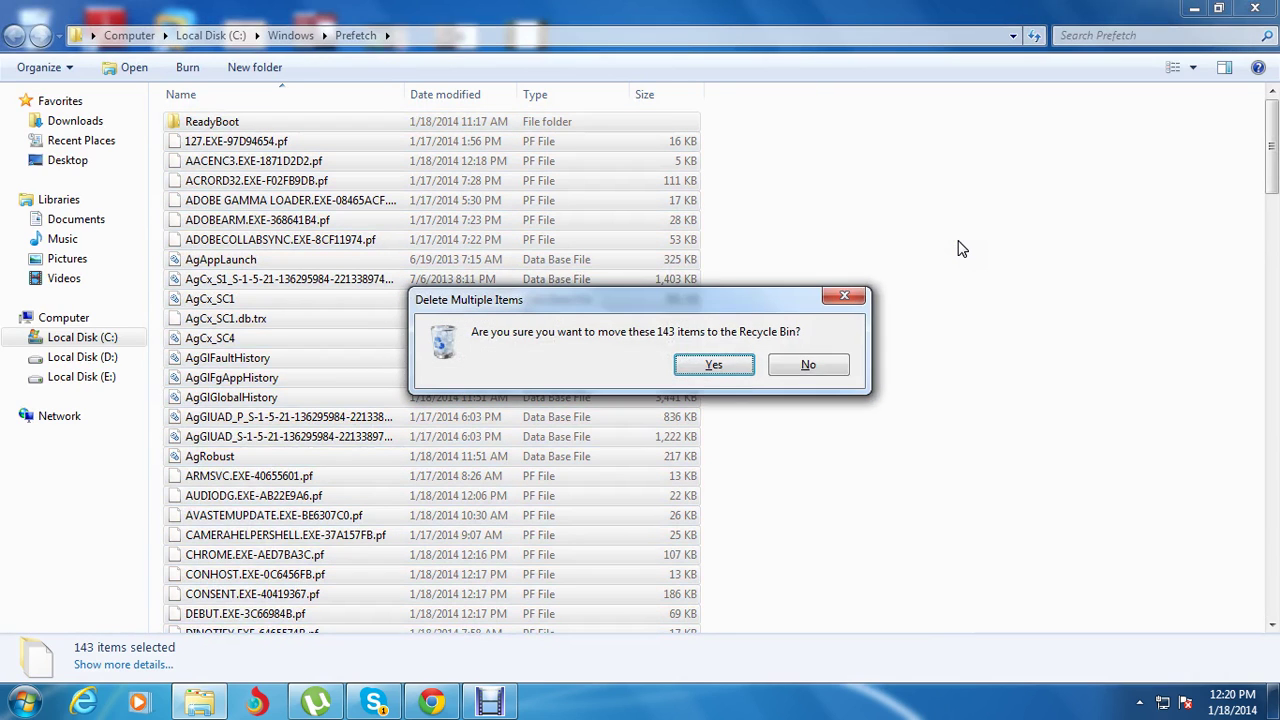
left_click(741, 368)
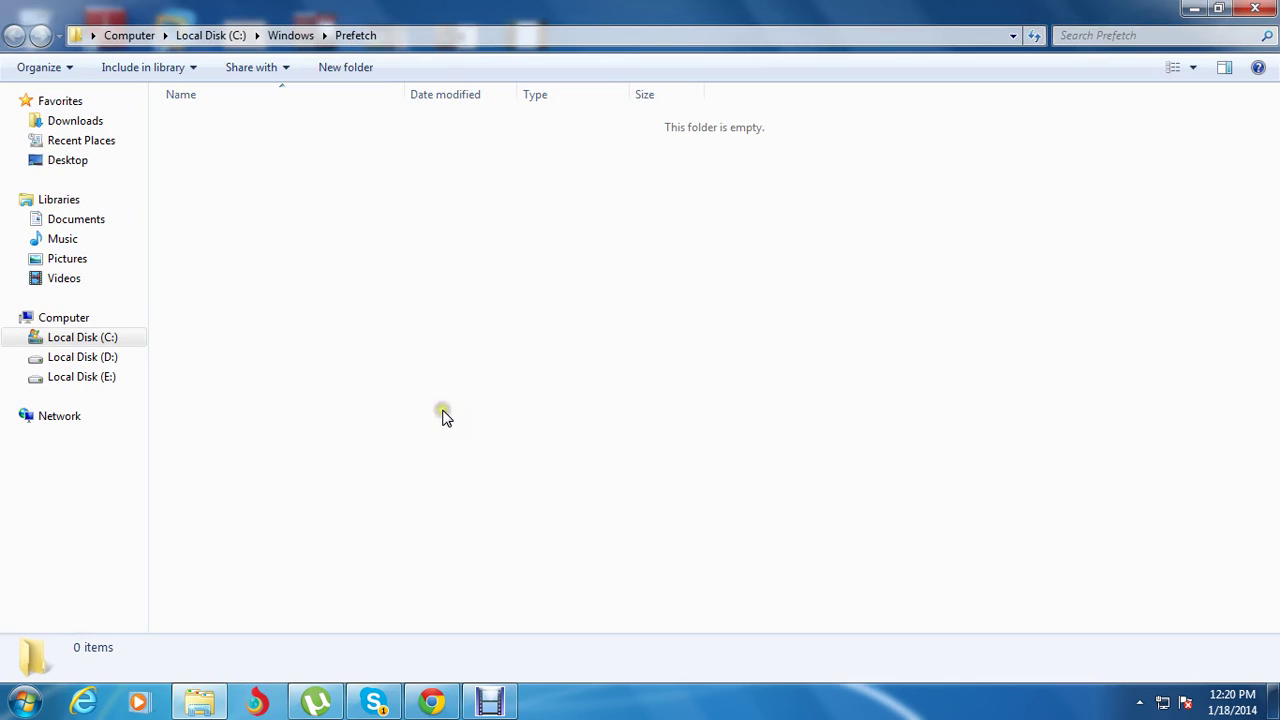
Close the emptied Prefetch window and refresh the desktop twice.
left_click(1259, 8)
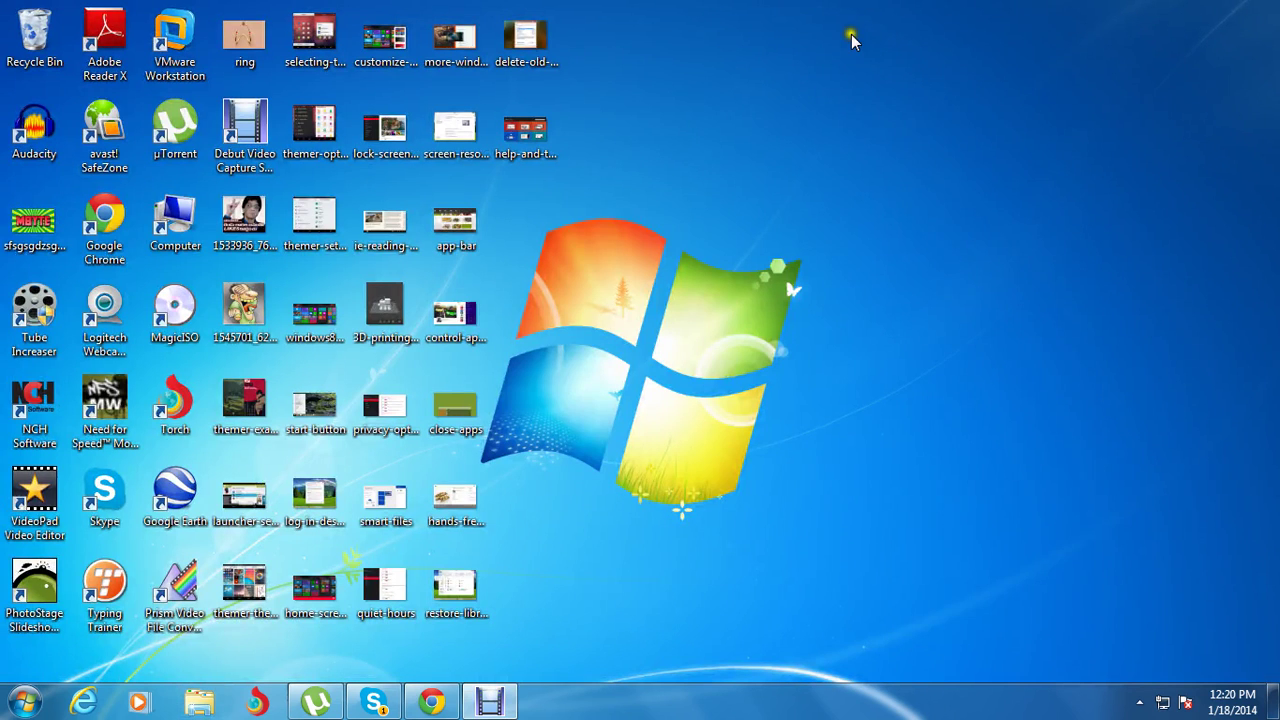
right_click(836, 86)
left_click(900, 134)
right_click(948, 214)
left_click(984, 250)
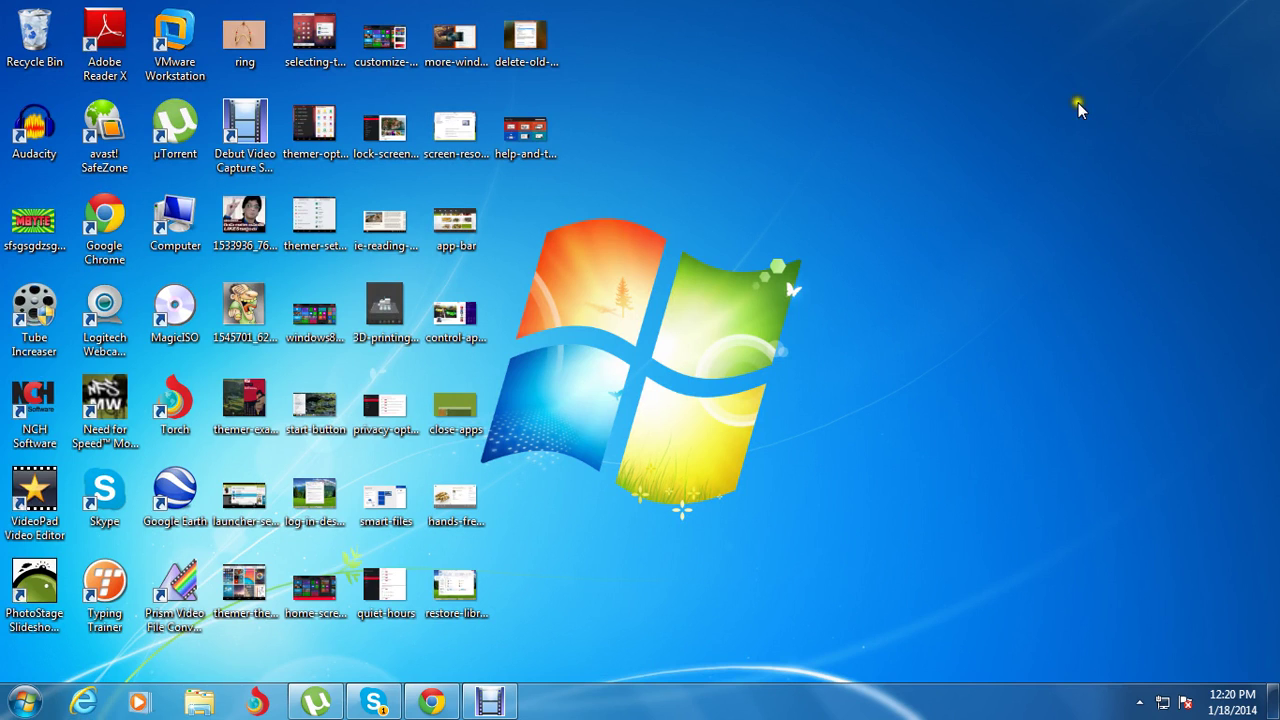
left_click(24, 702)
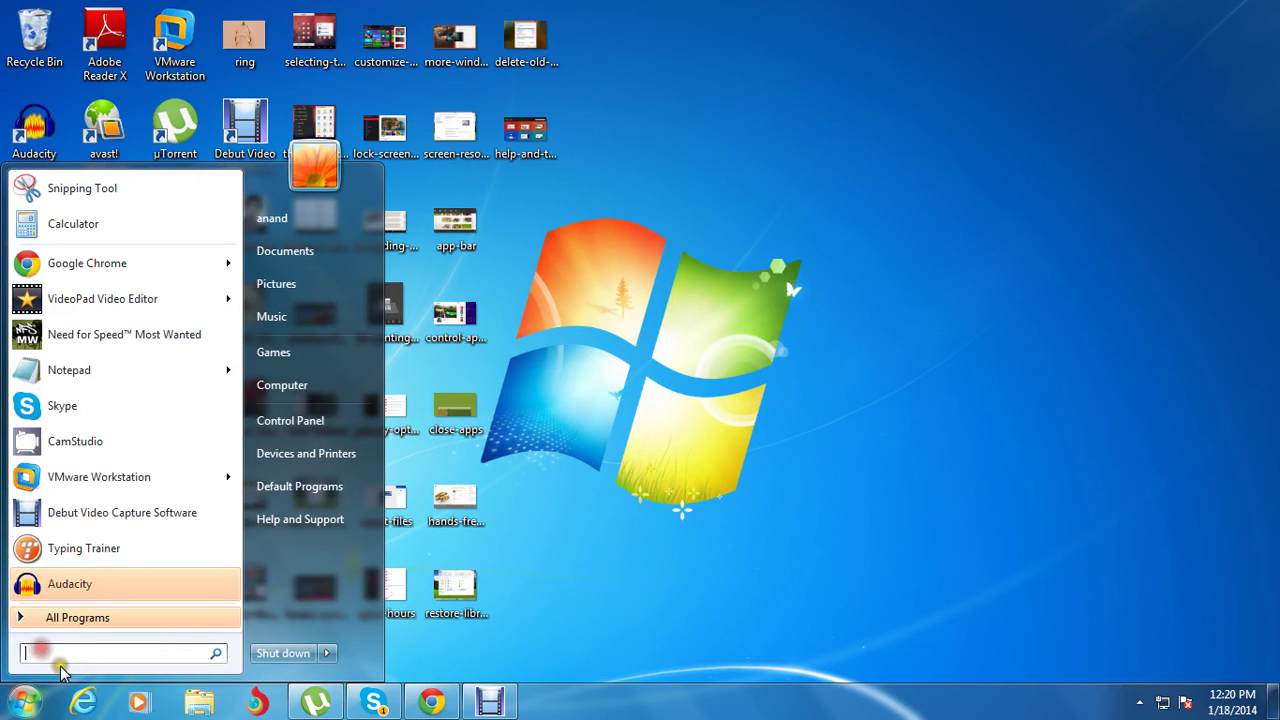
Launch Disk Cleanup from a 'disk' search and choose drive (C:) to scan.
type("disk")
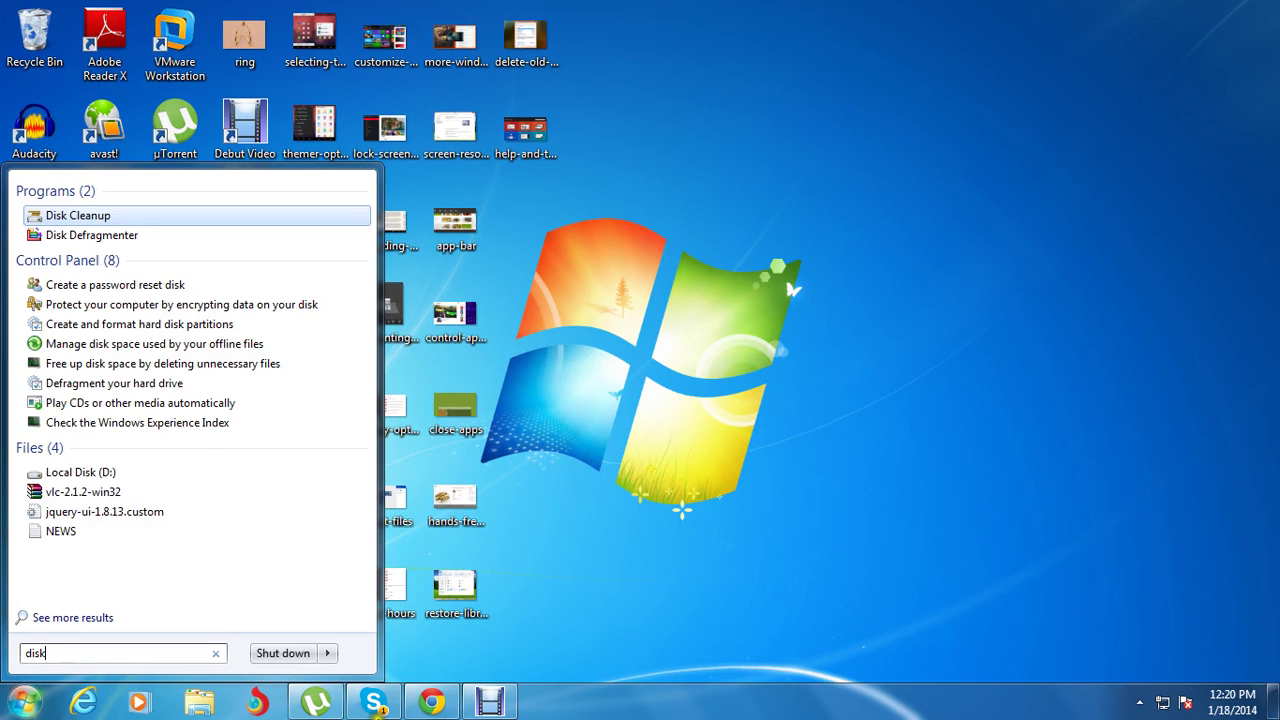
left_click(89, 225)
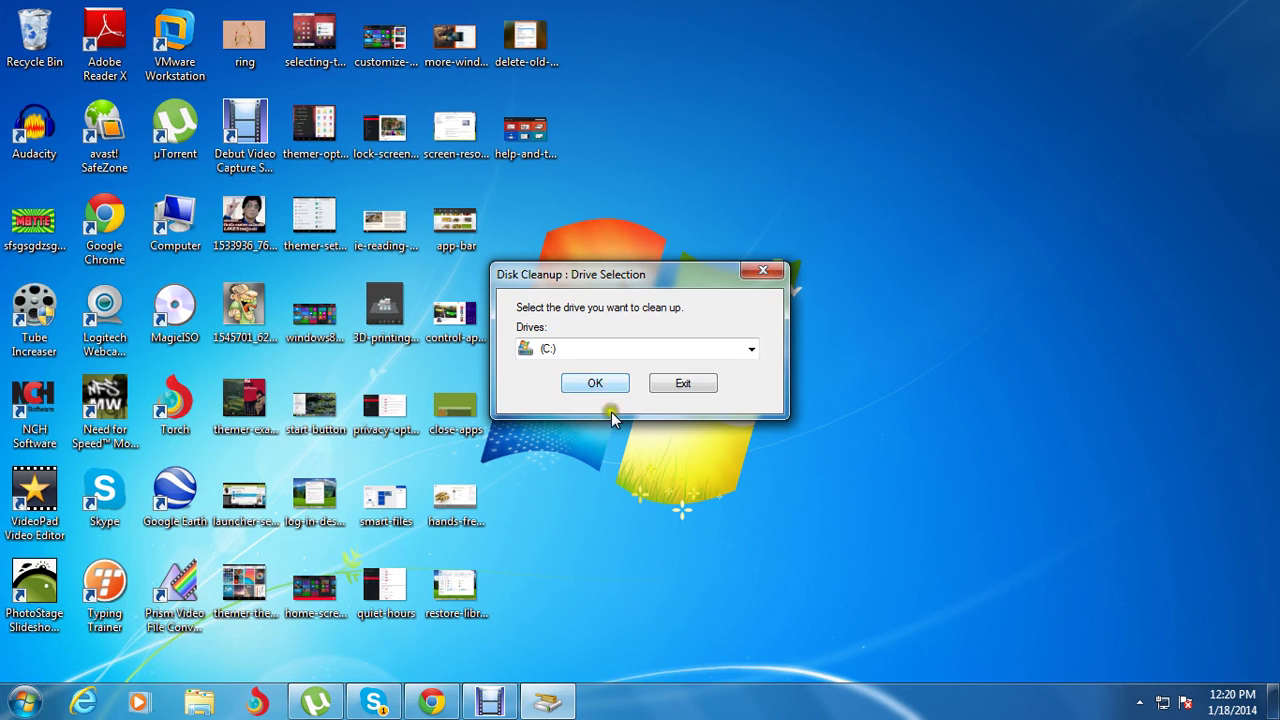
left_click(609, 349)
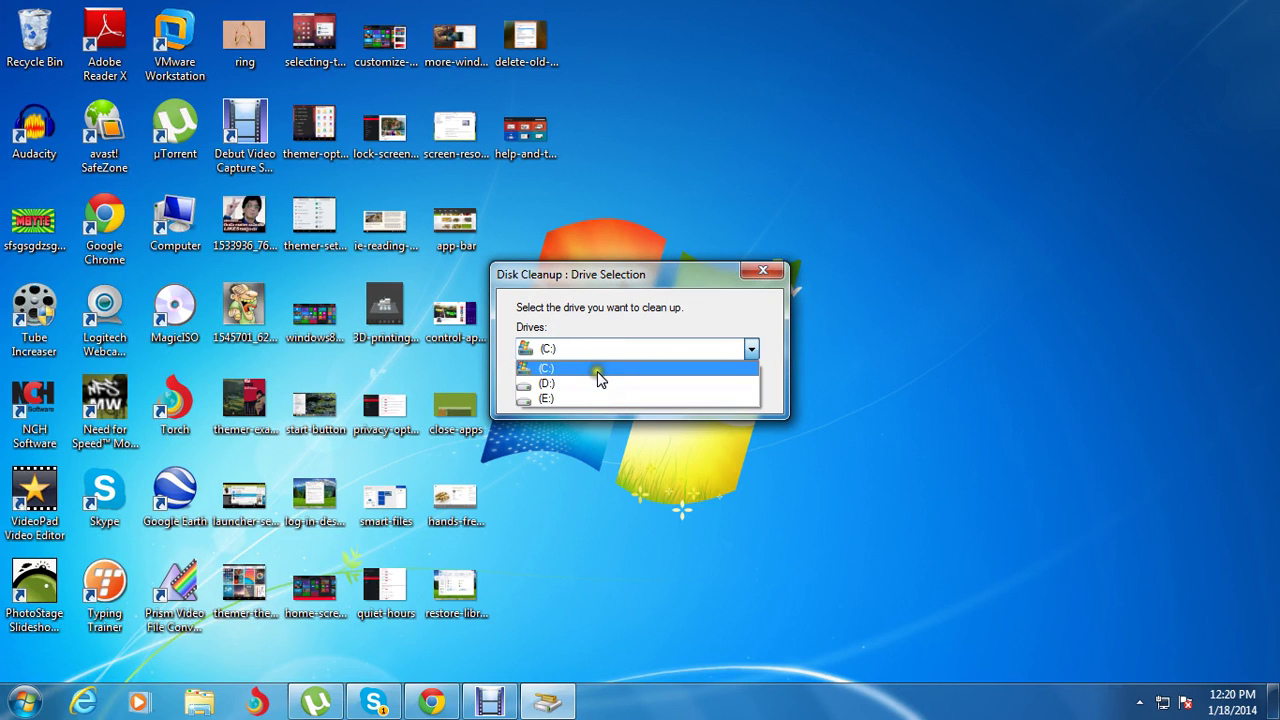
left_click(597, 369)
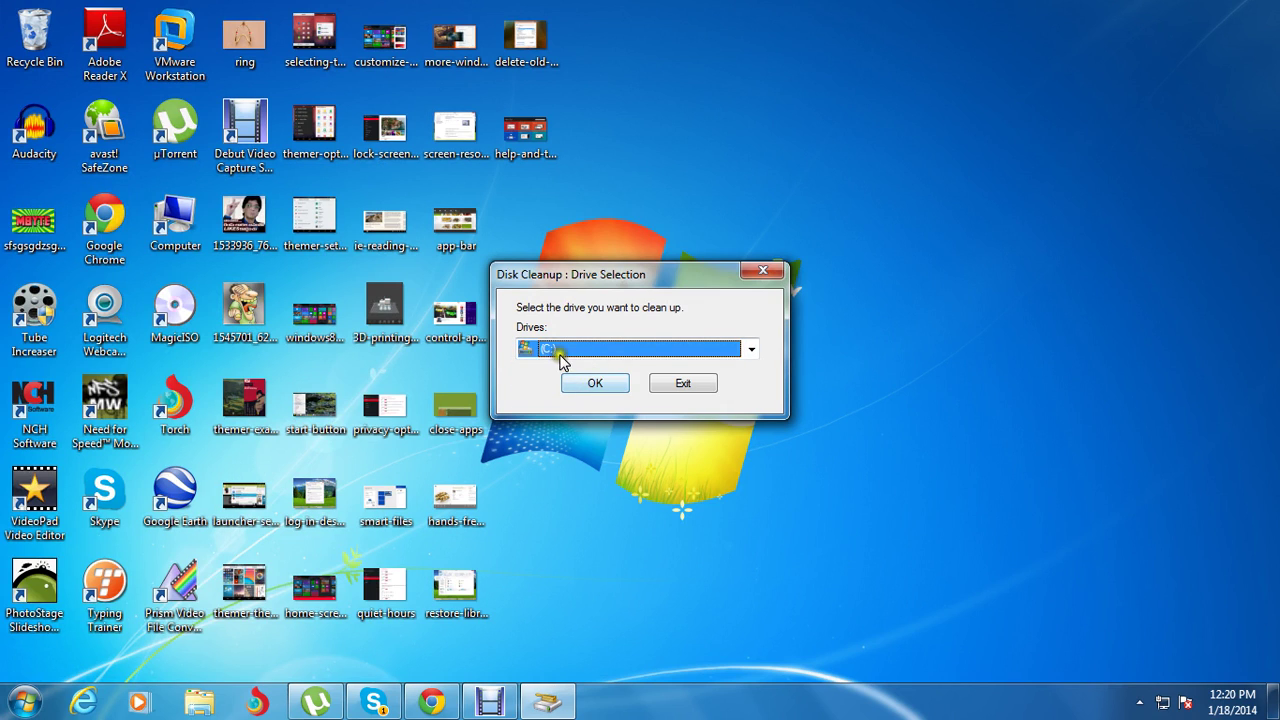
left_click(586, 382)
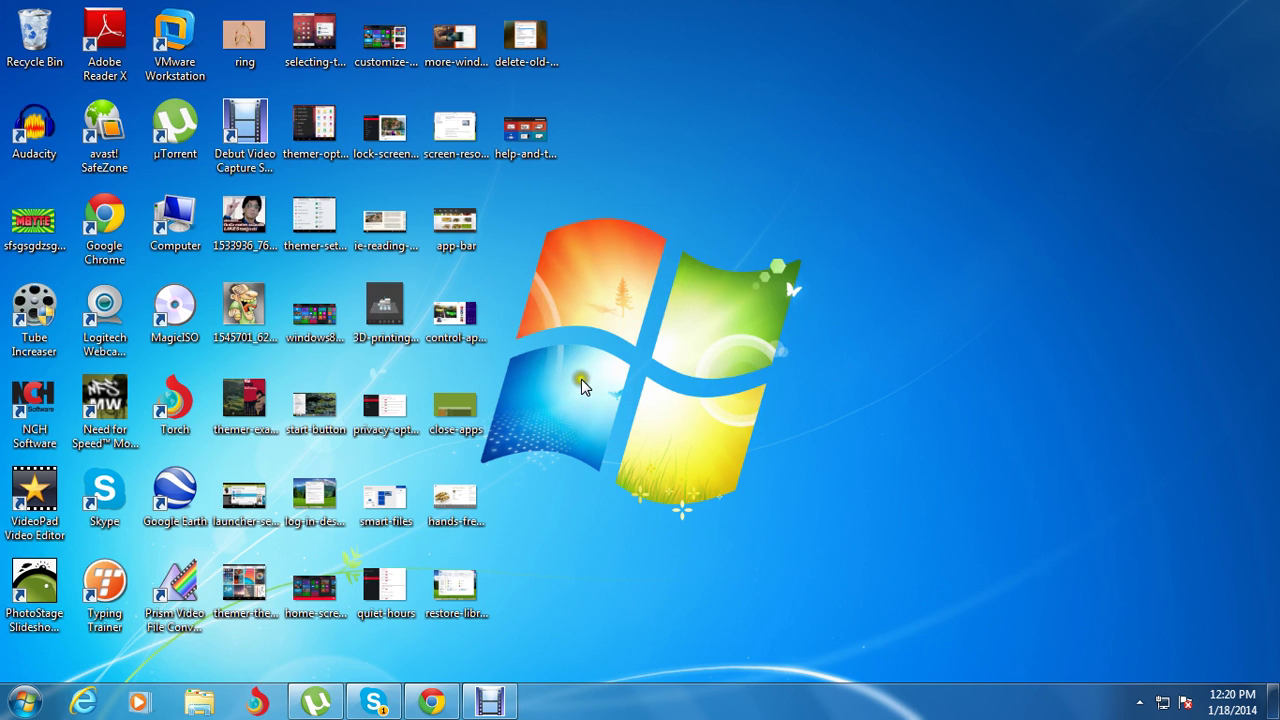
Refresh the desktop while Disk Cleanup calculates freeable space on C: (up to 555 MB).
right_click(633, 202)
left_click(668, 258)
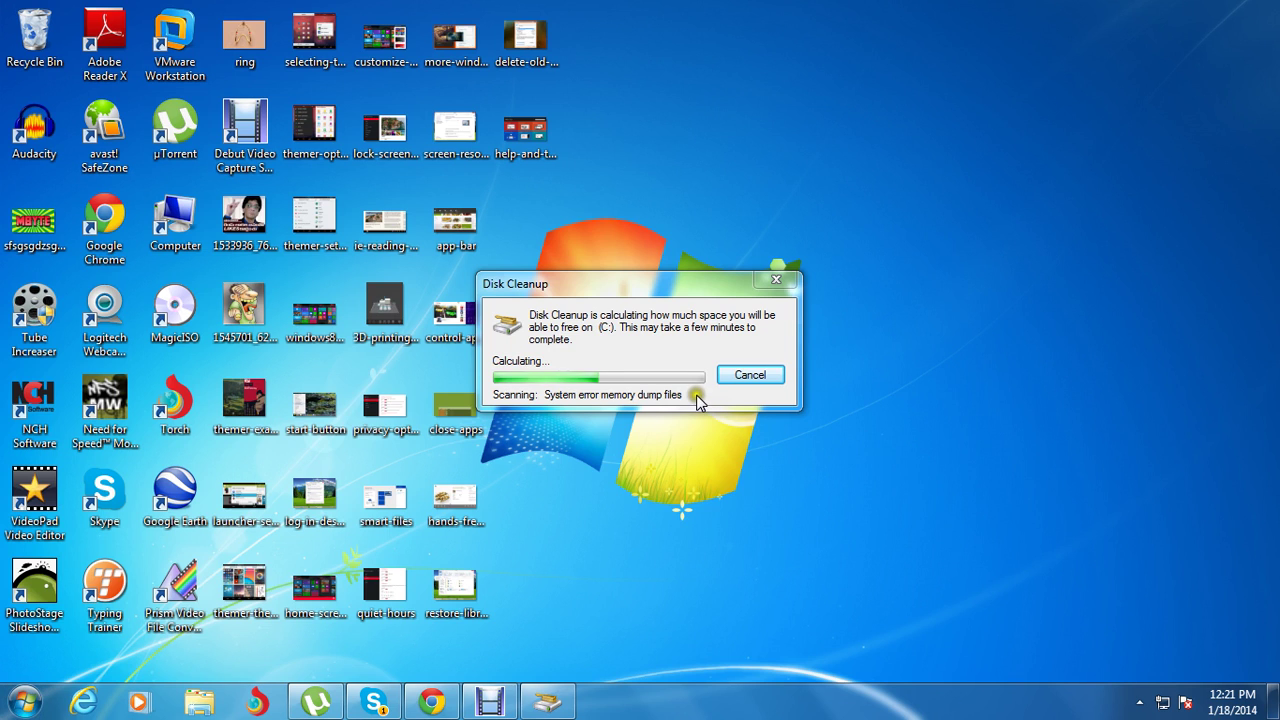
left_click(24, 702)
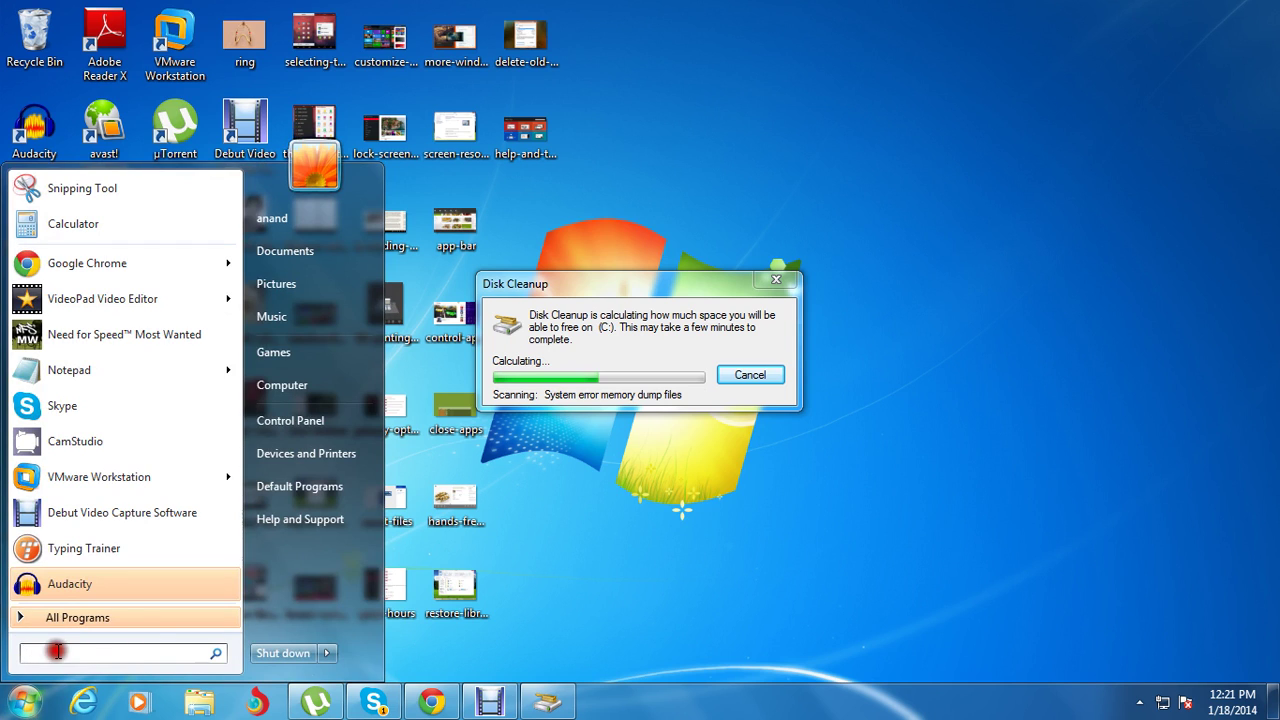
type("disk")
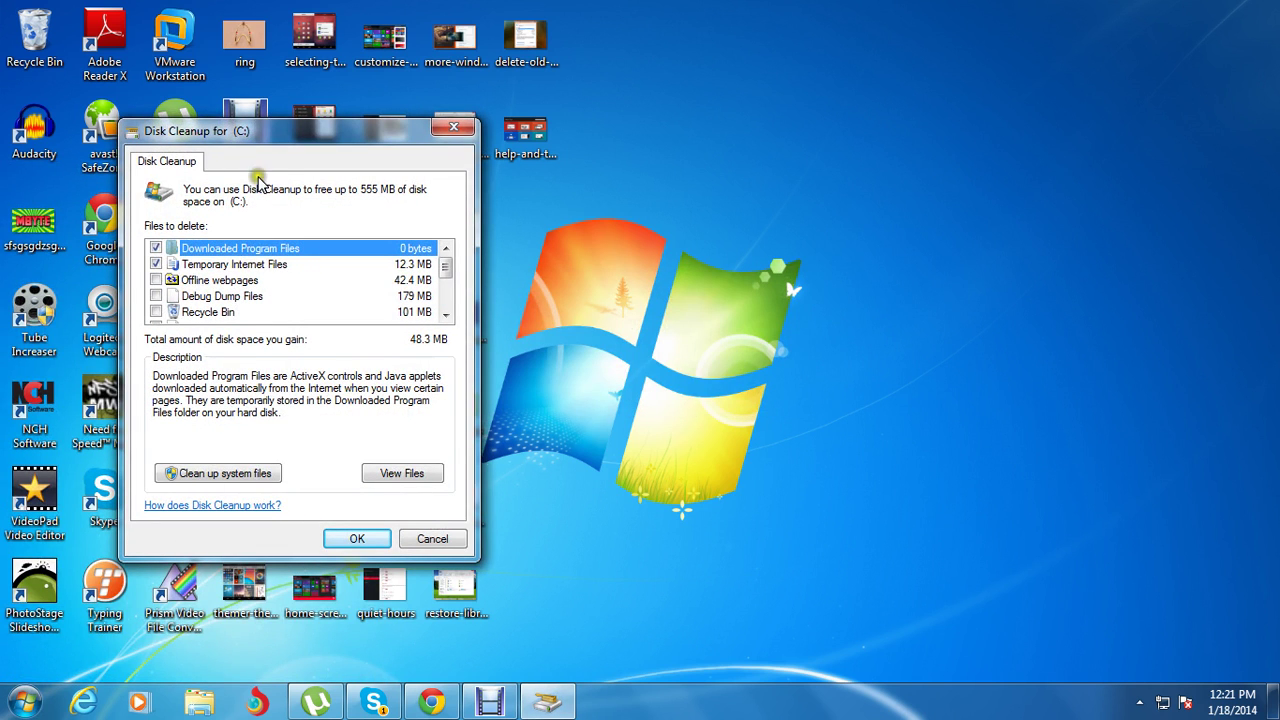
Tick Offline webpages, Debug Dump Files, Recycle Bin and Temporary files (371 MB total) and proceed.
left_click_drag(252, 146, 764, 134)
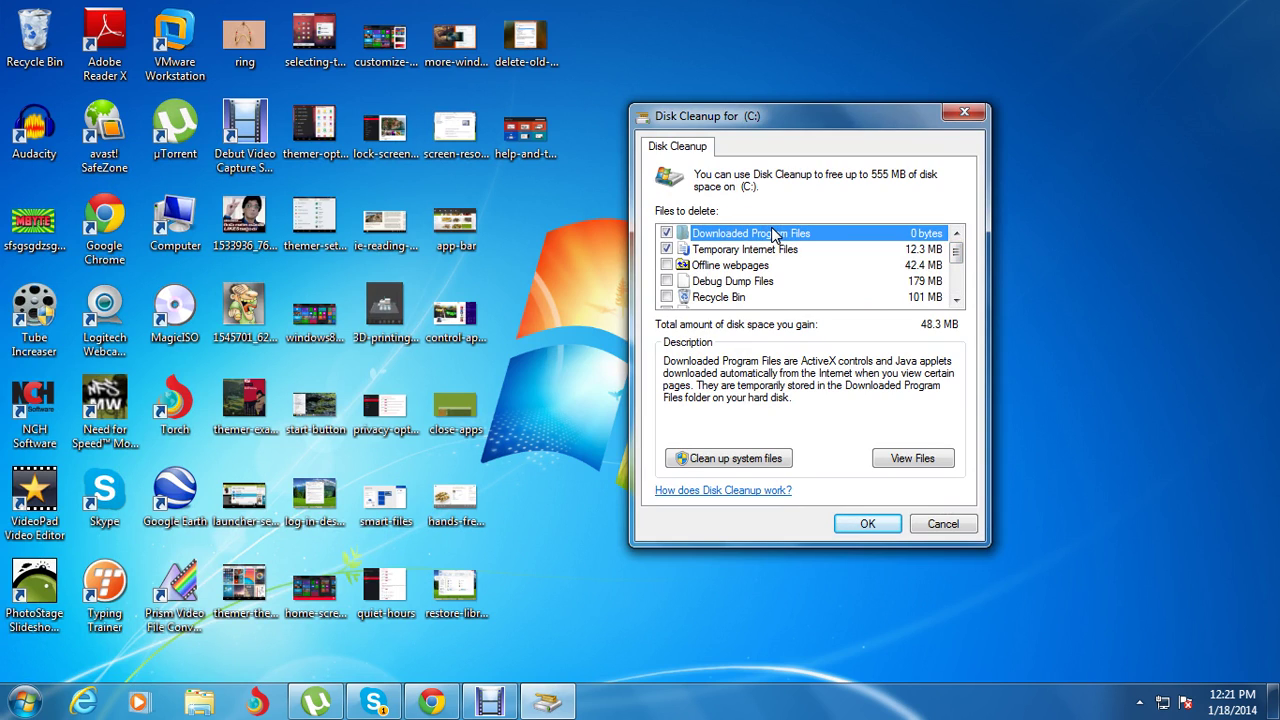
left_click_drag(705, 172, 880, 183)
left_click(668, 266)
left_click(667, 282)
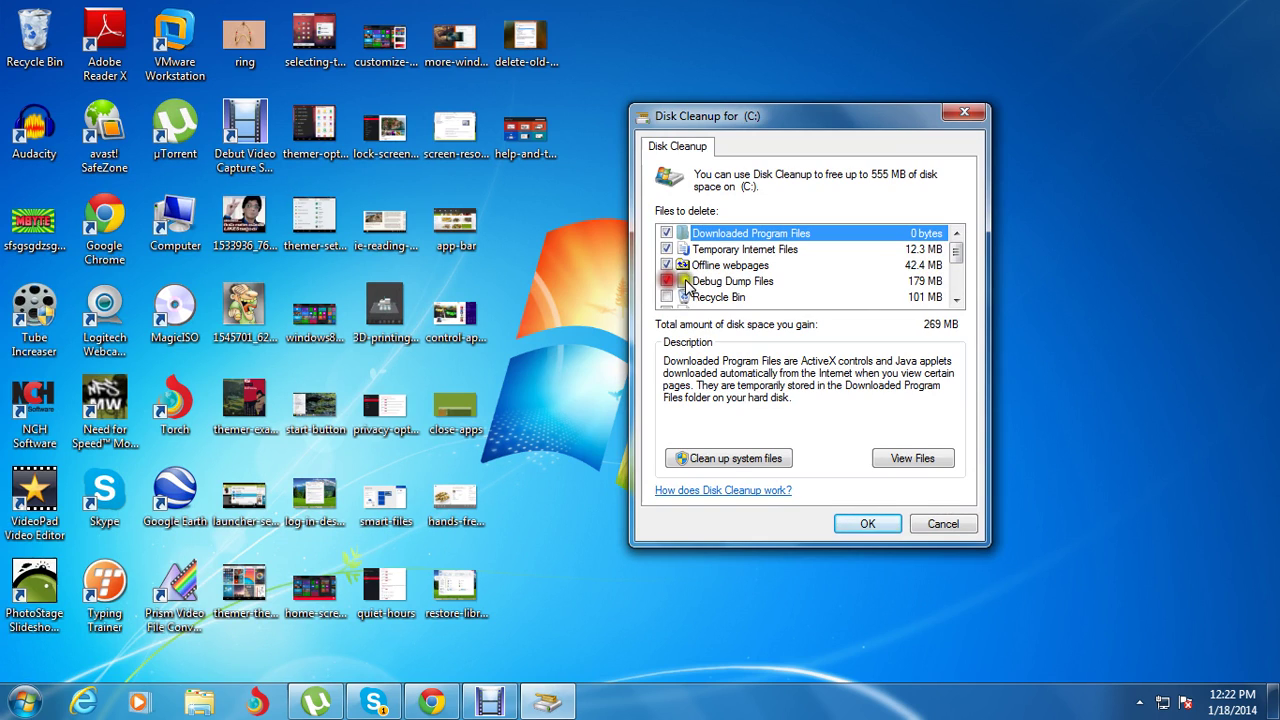
scroll(951, 266, "down", 1)
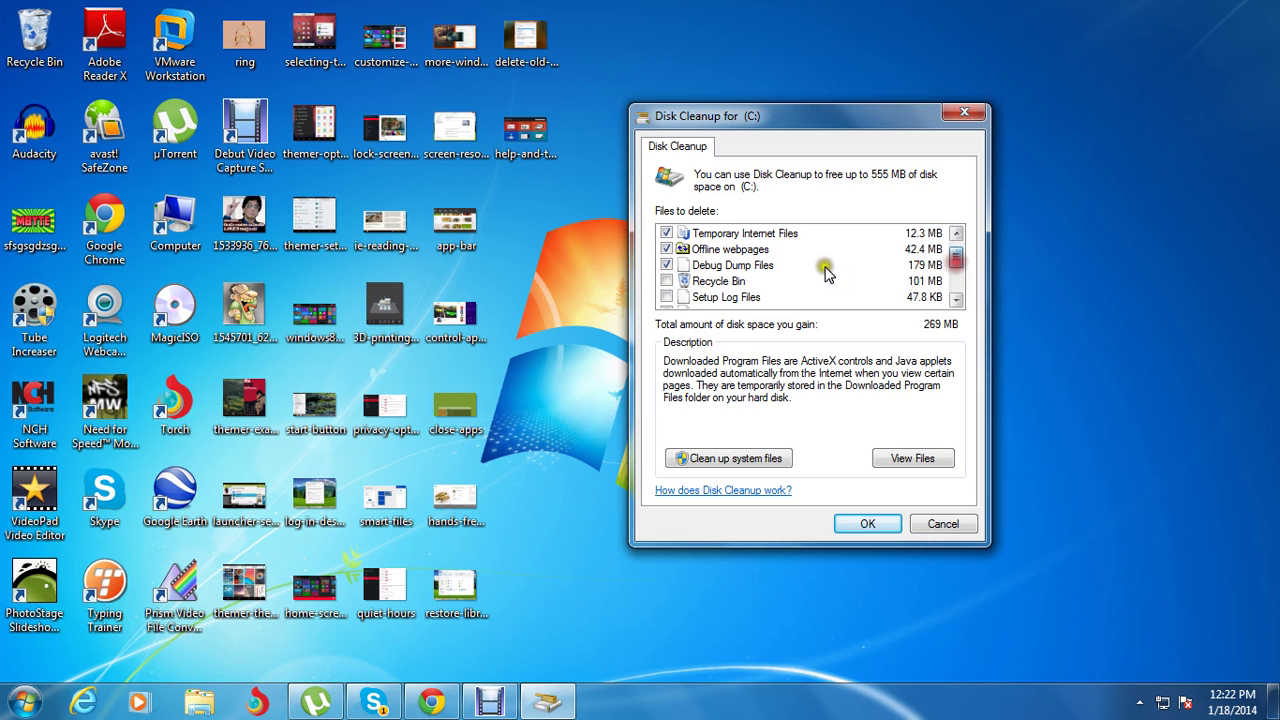
left_click(667, 283)
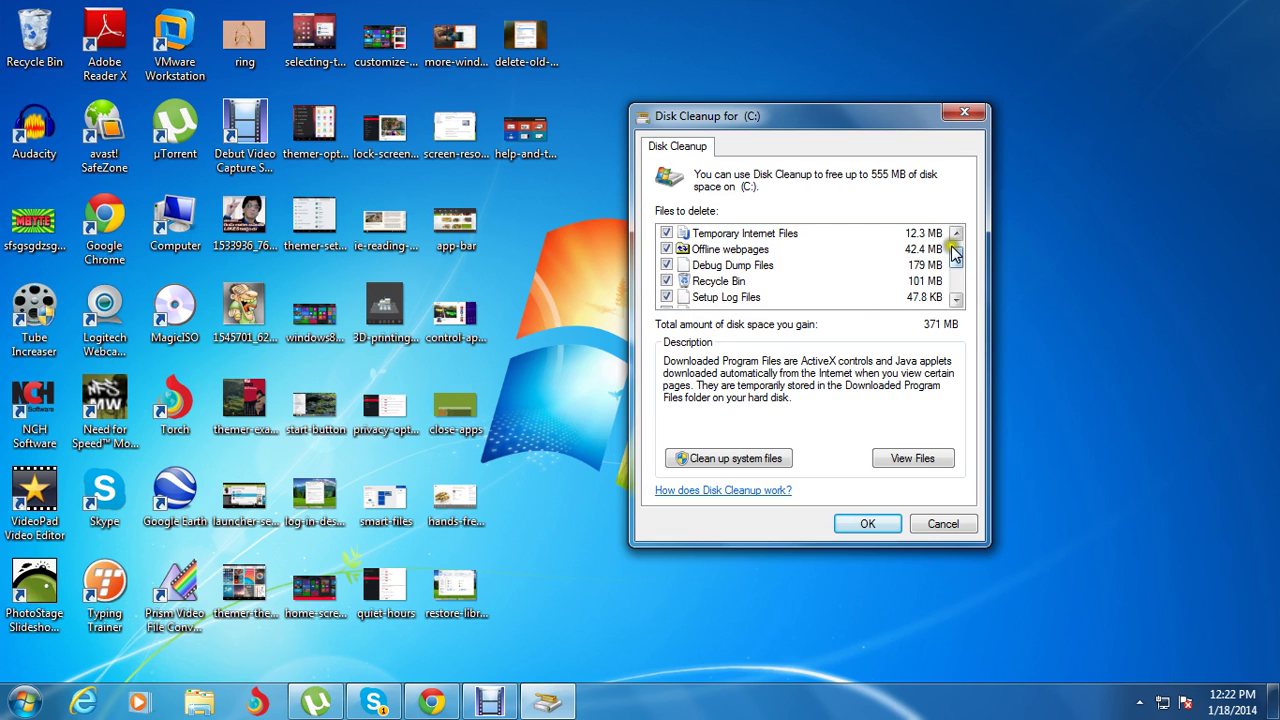
scroll(955, 268, "down", 4)
scroll(955, 268, "down", 1)
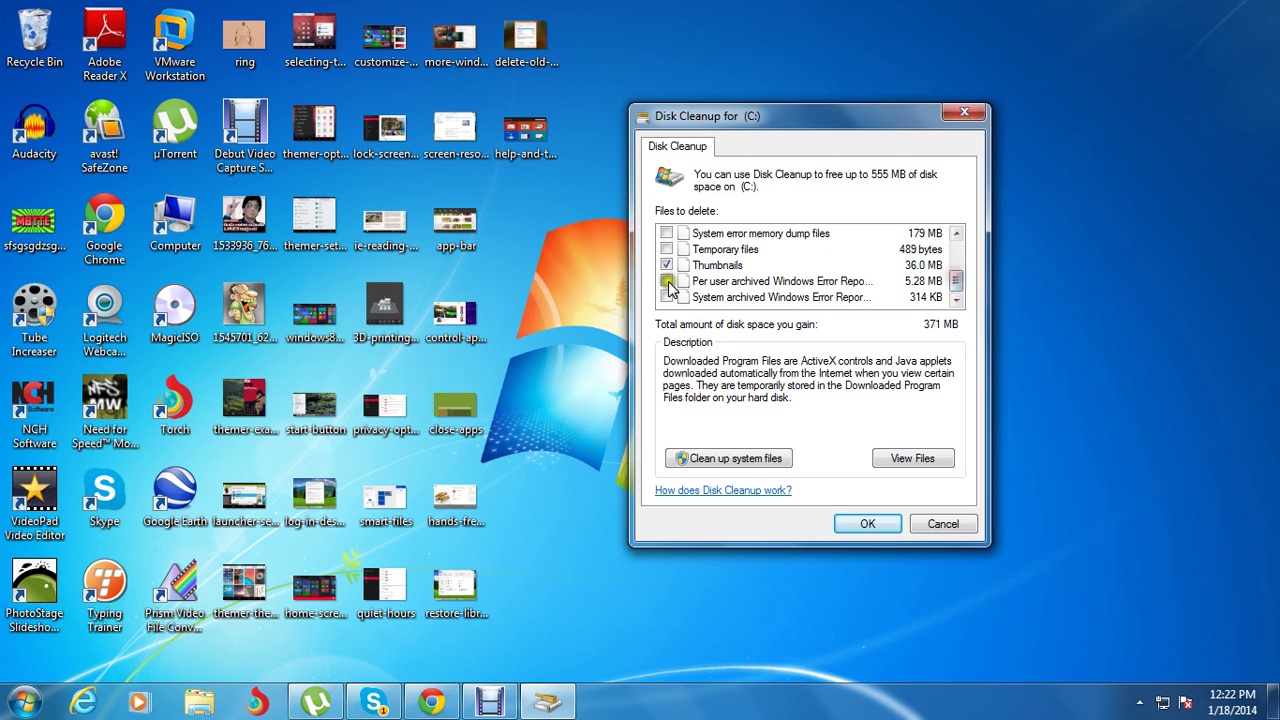
left_click(667, 236)
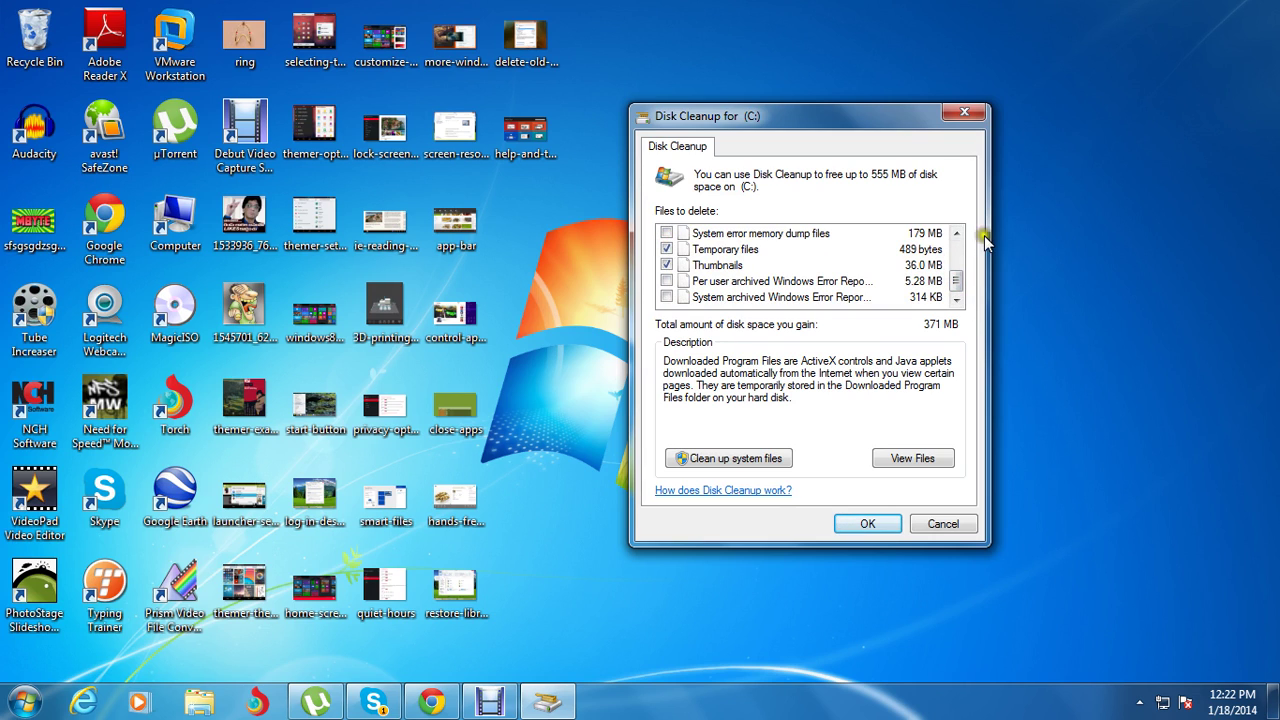
scroll(953, 275, "up", 2)
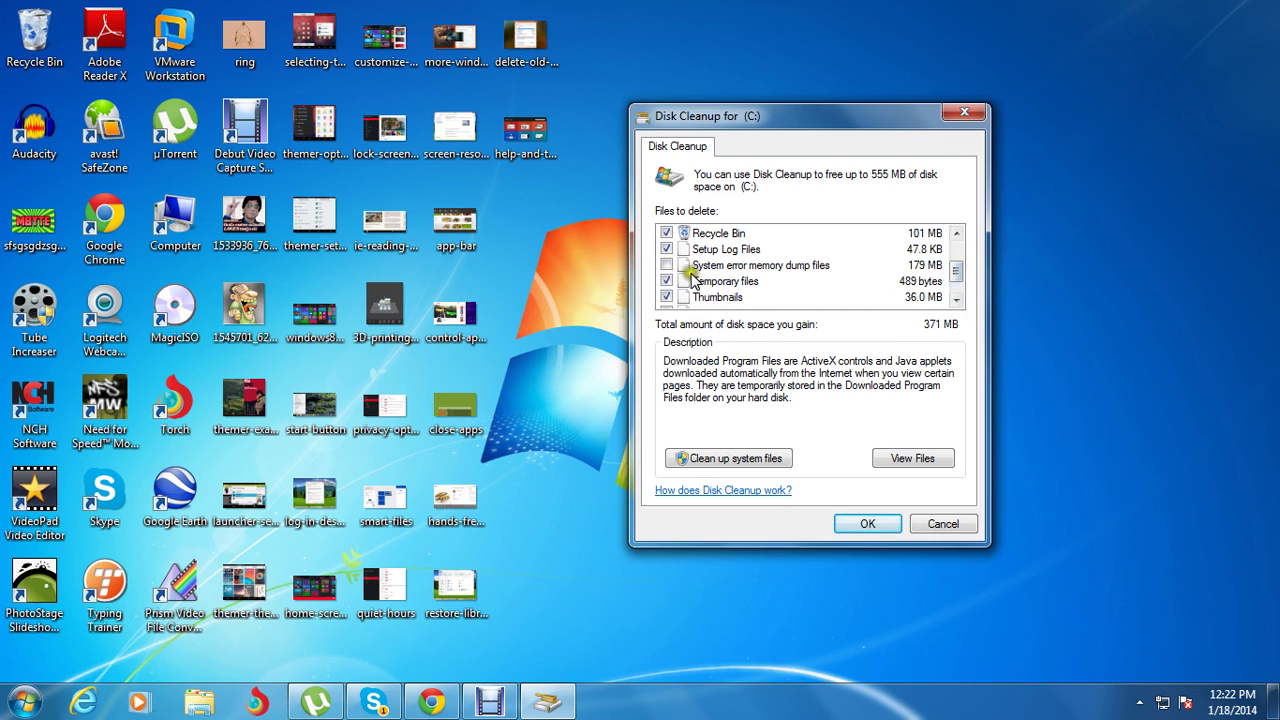
left_click(882, 527)
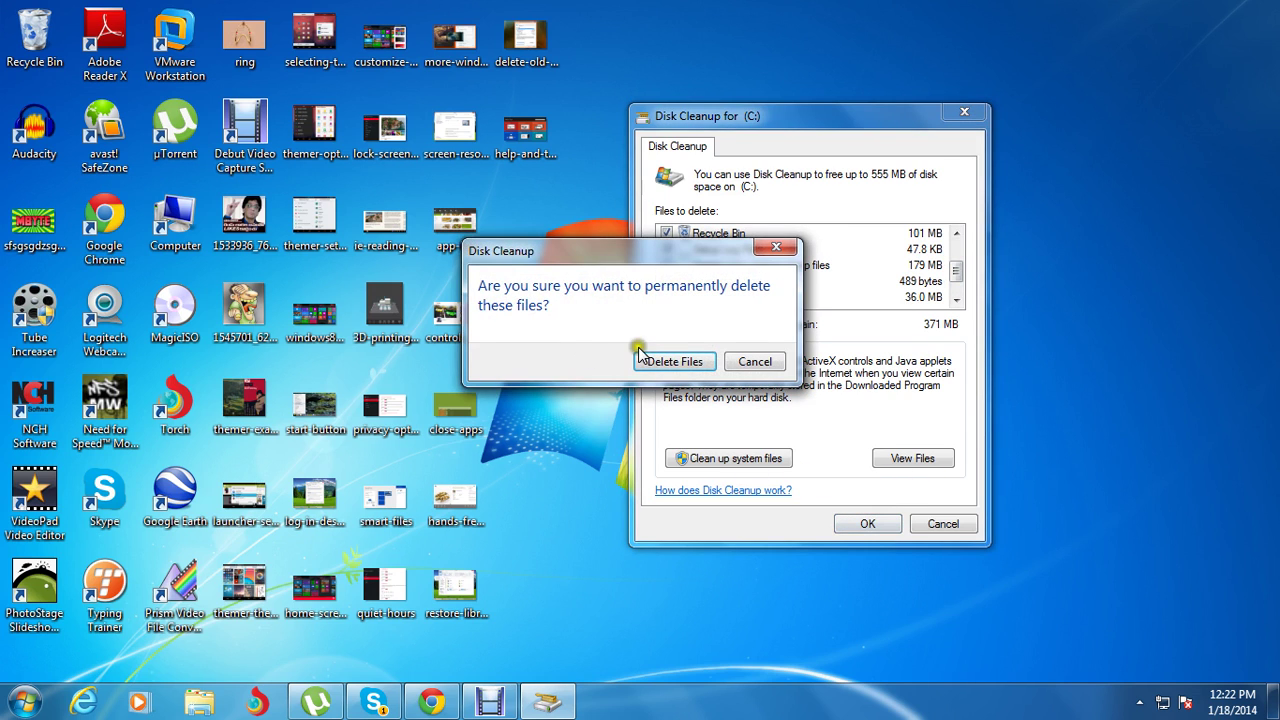
Confirm permanently deleting the selected junk files from drive C:.
left_click(683, 370)
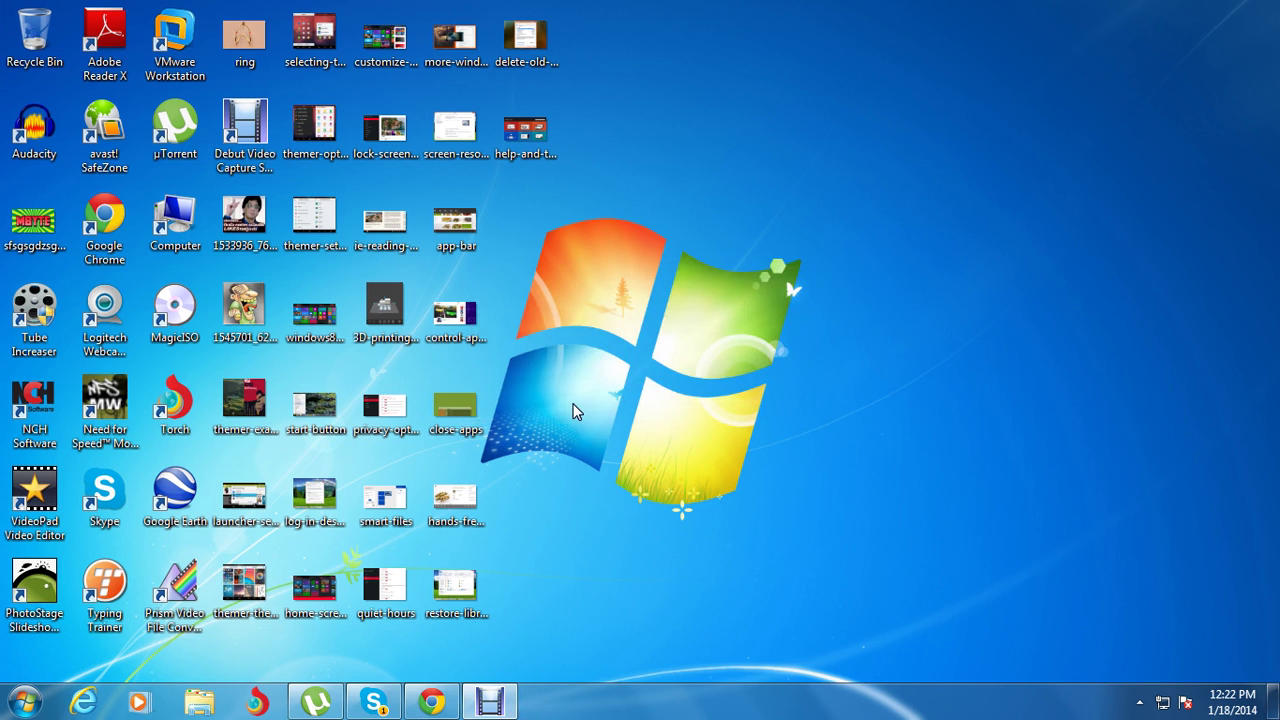
Refresh the desktop three times from its context menu.
right_click(828, 272)
left_click(828, 266)
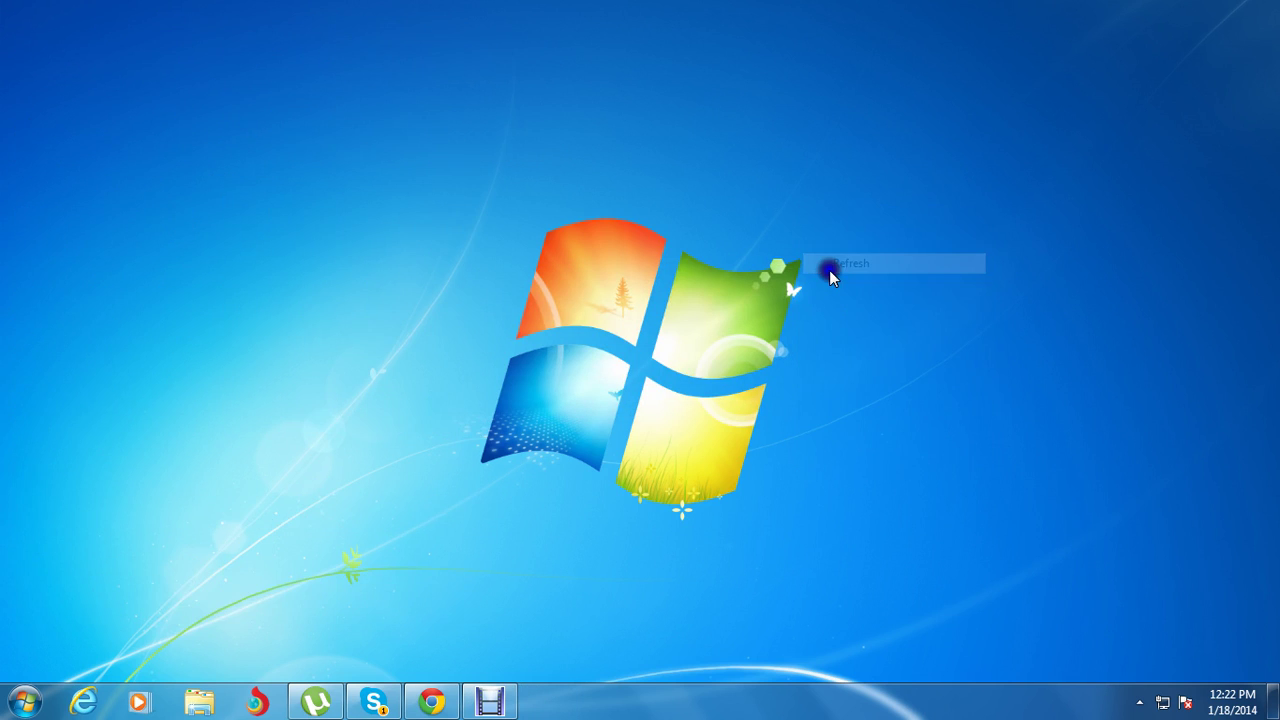
right_click(829, 271)
left_click(866, 333)
right_click(864, 331)
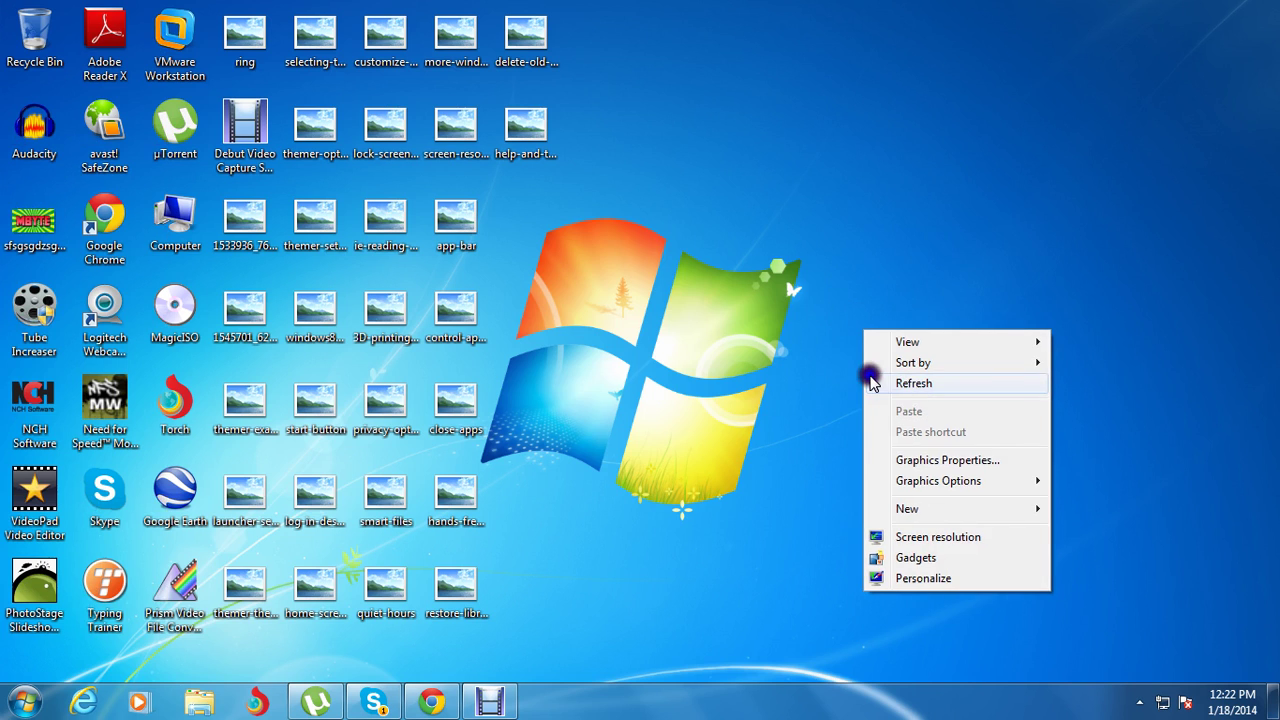
left_click(870, 383)
Refresh the desktop twice more, then bring up the Start menu.
left_click(24, 703)
left_click(46, 653)
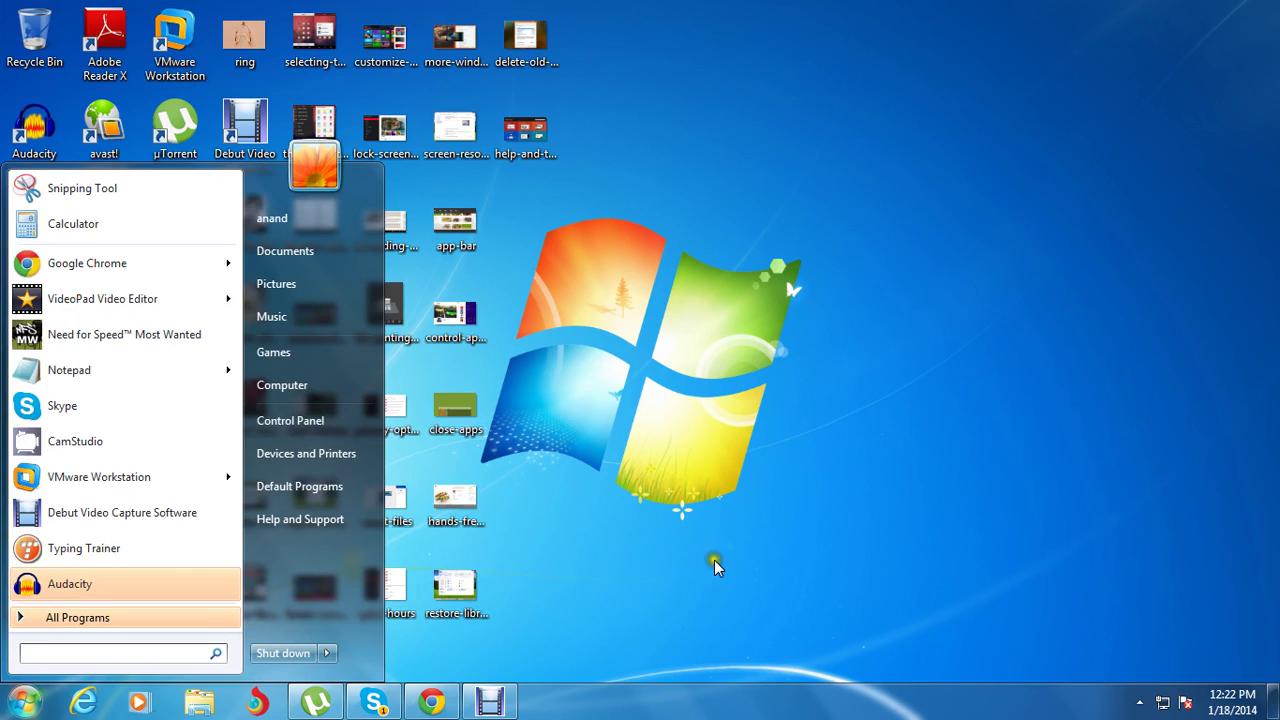
left_click(787, 405)
right_click(787, 405)
mouse_move(813, 445)
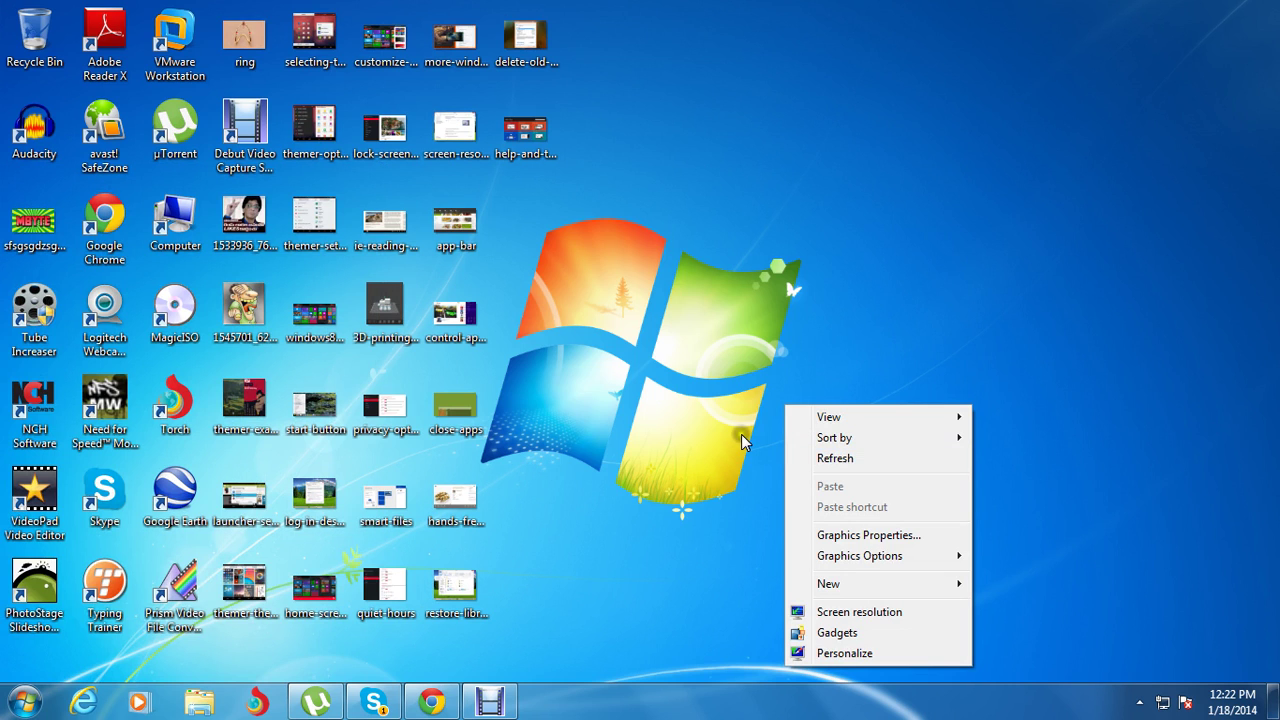
left_click(830, 460)
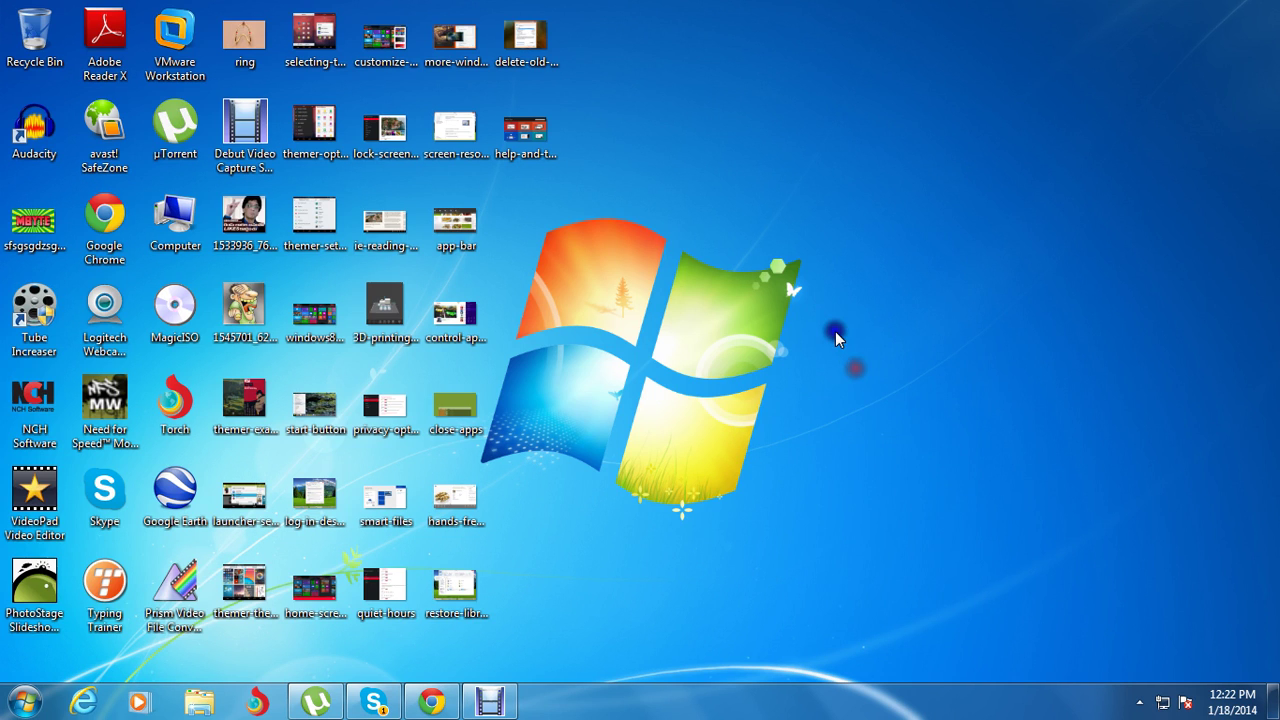
right_click(837, 332)
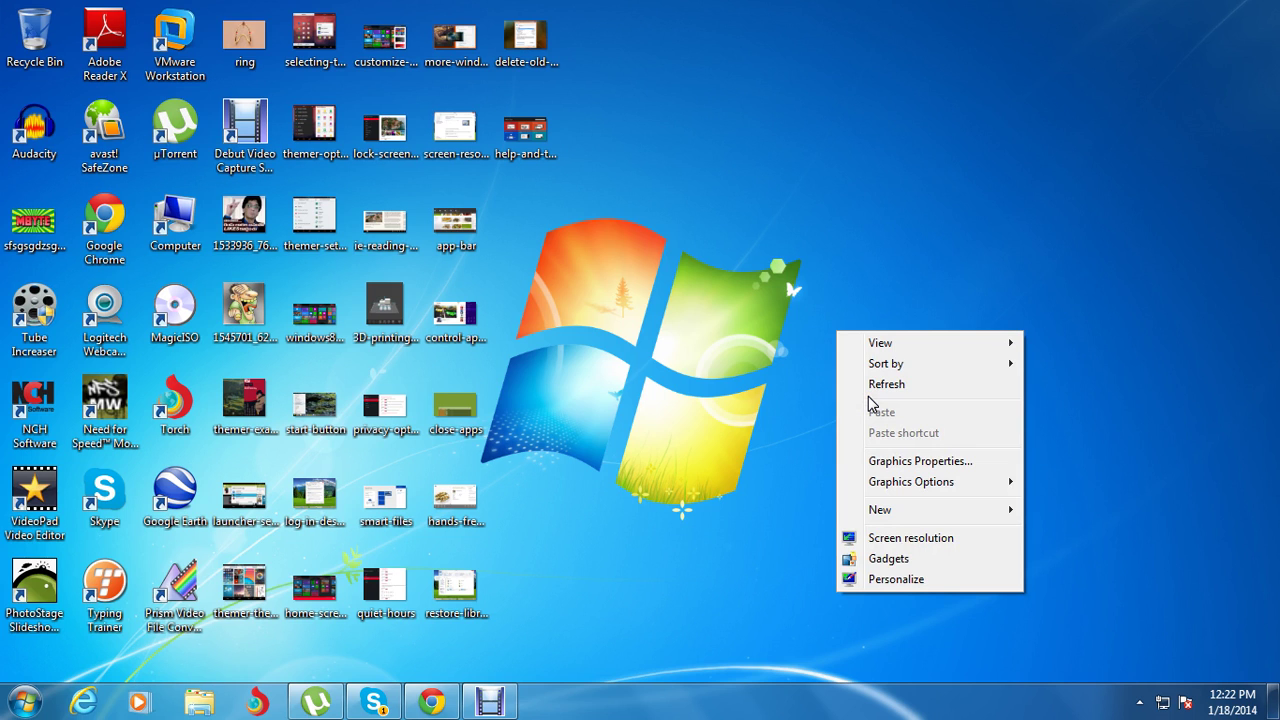
left_click(869, 390)
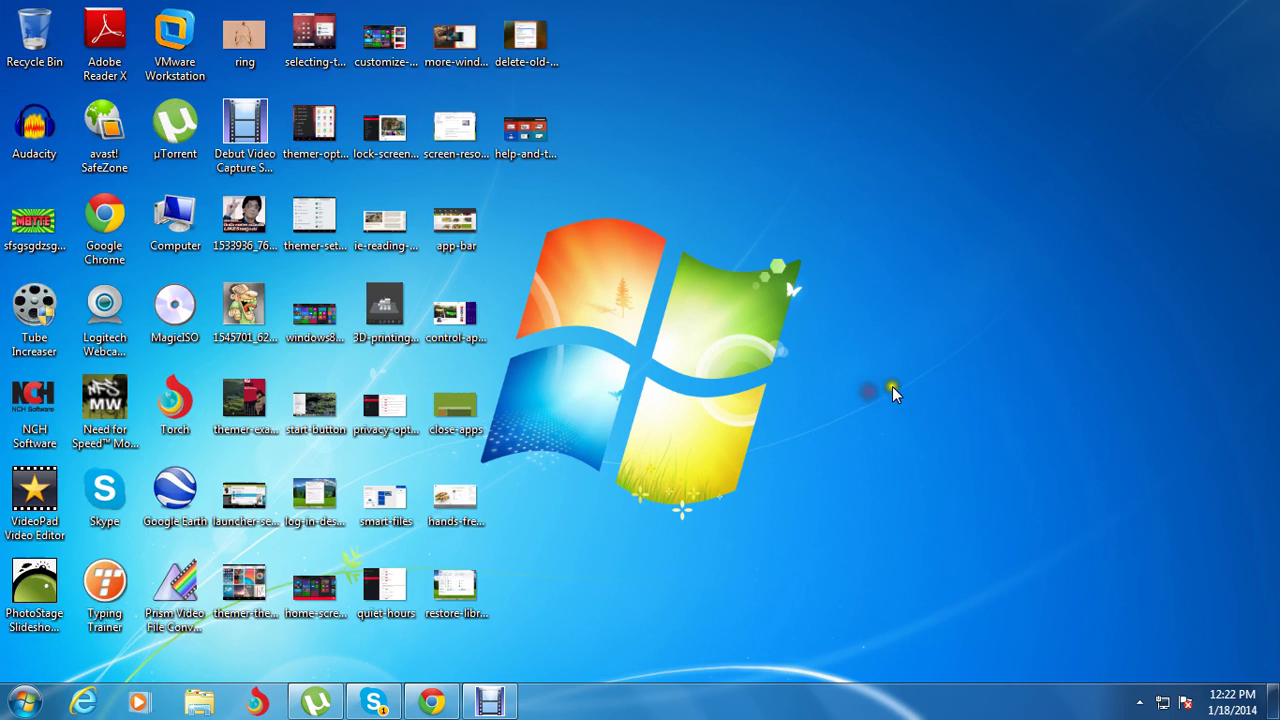
left_click(24, 702)
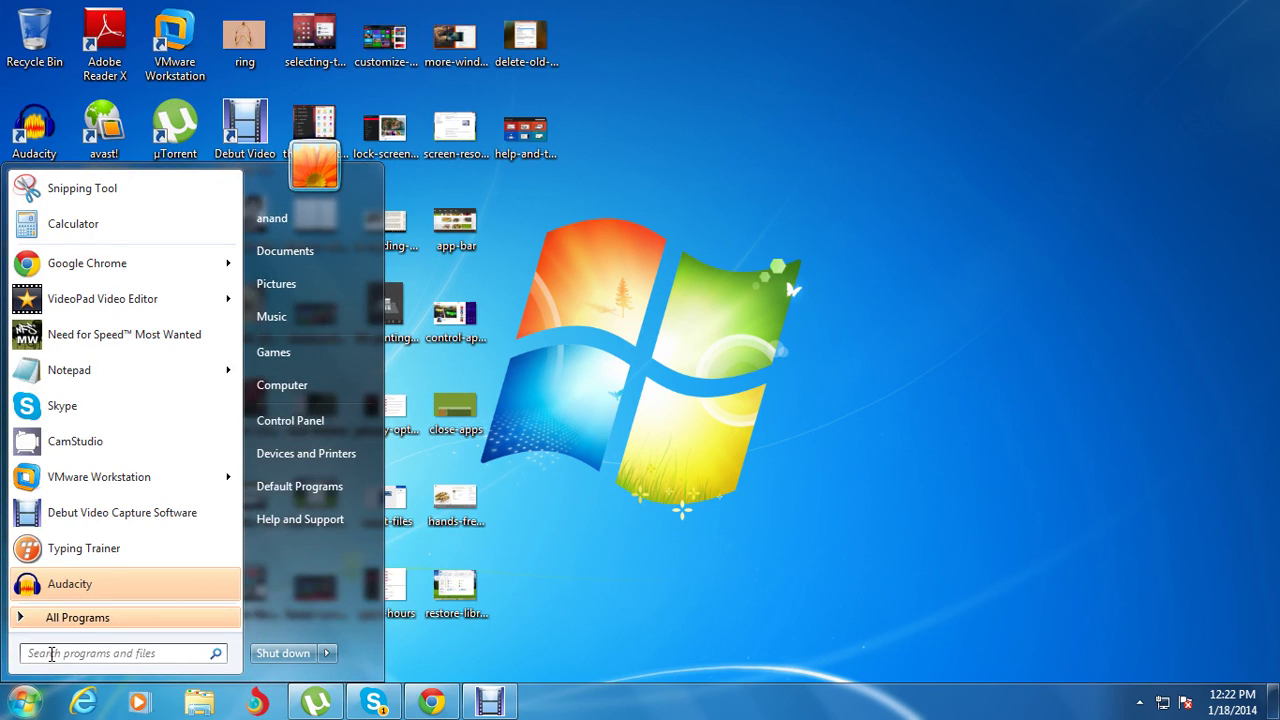
Search the Start menu for 'disk' and launch Disk Defragmenter from the results.
left_click(51, 654)
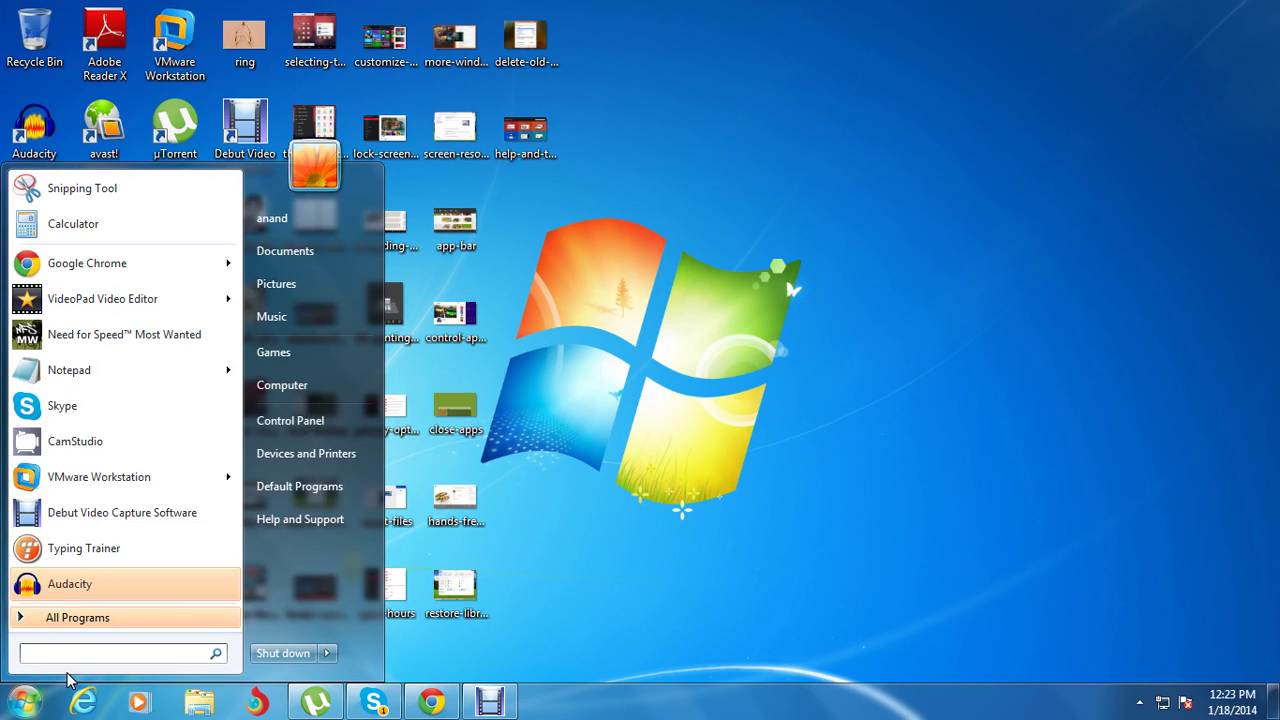
type("disk")
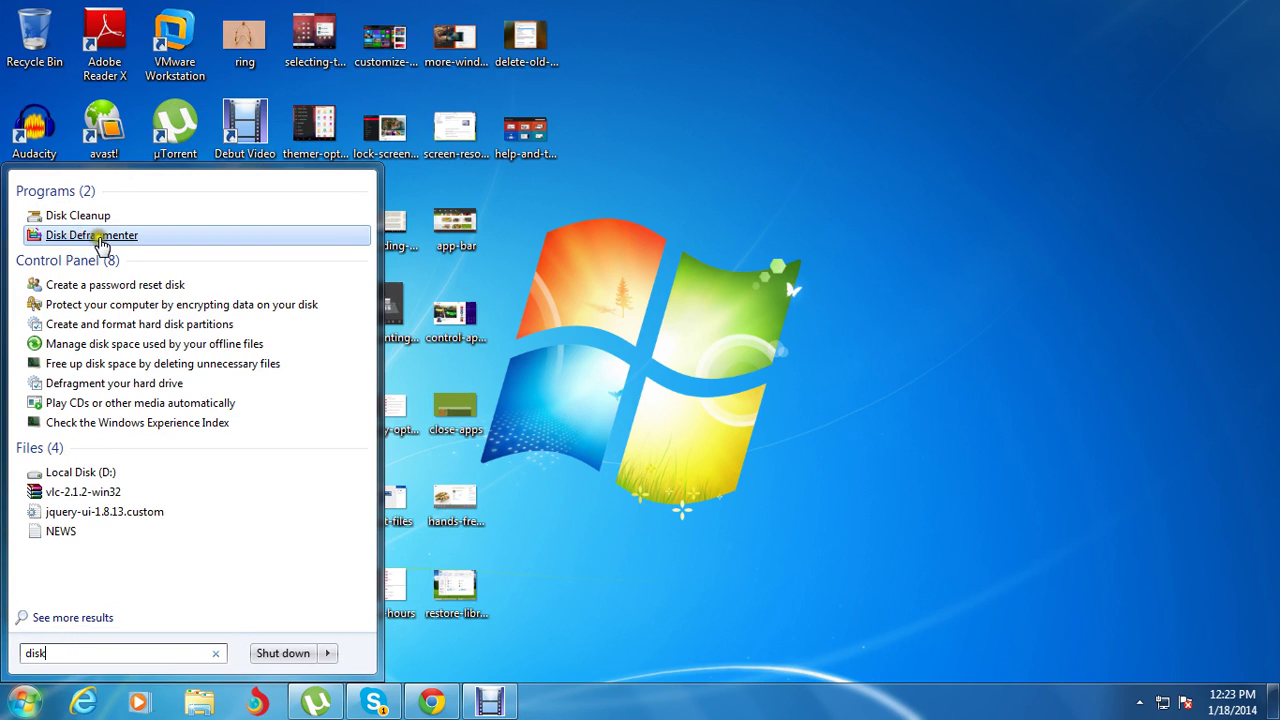
left_click(92, 235)
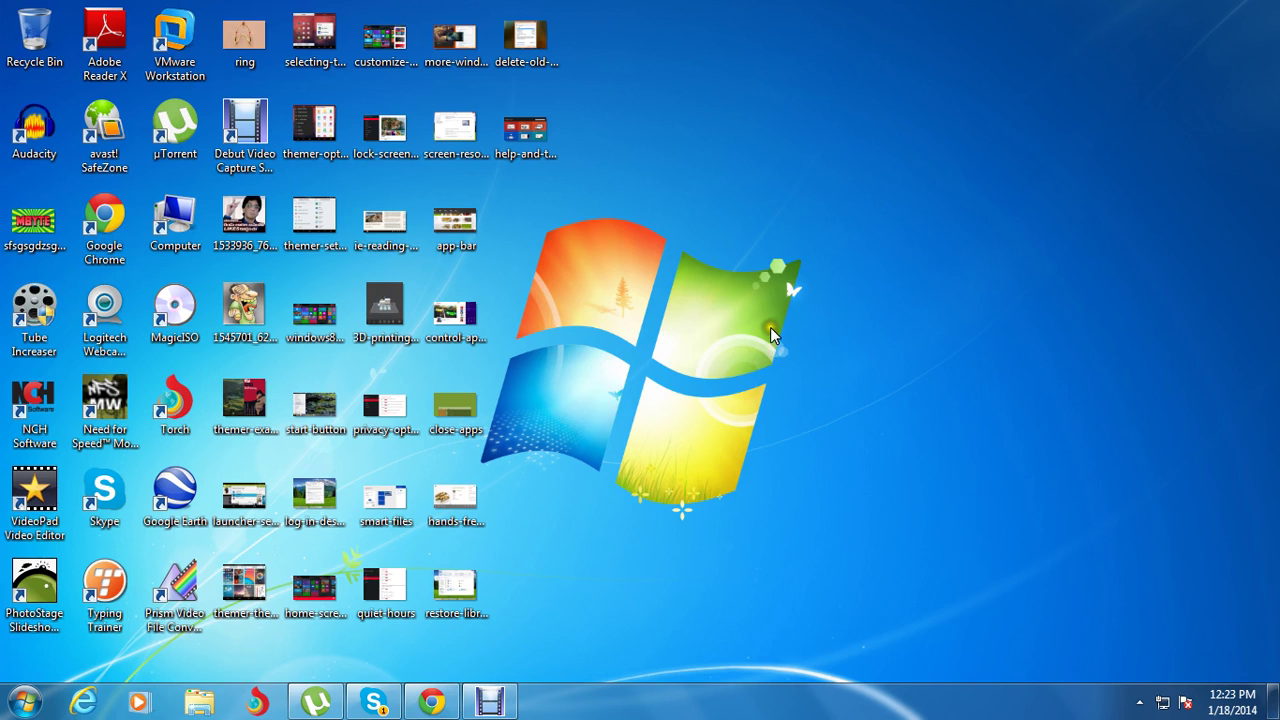